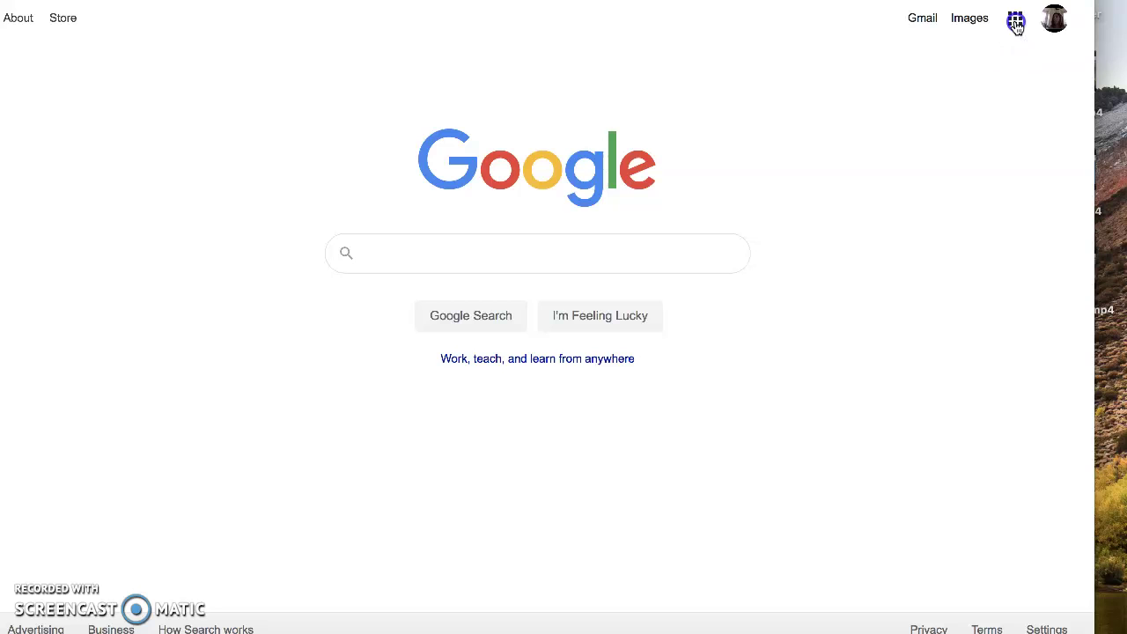
Step: Open Google Classroom from the Google apps and enter the Literary Analysis & Composition 02 class
scroll(940, 252, down, 1)
scroll(939, 249, up, 1)
scroll(939, 249, down, 1)
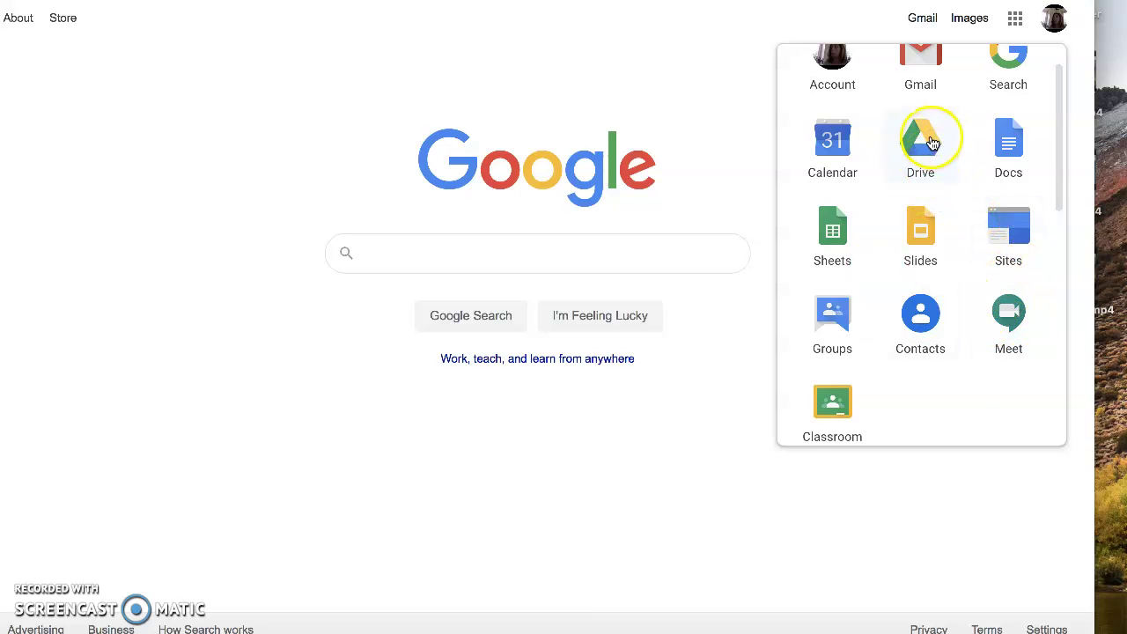
click(833, 405)
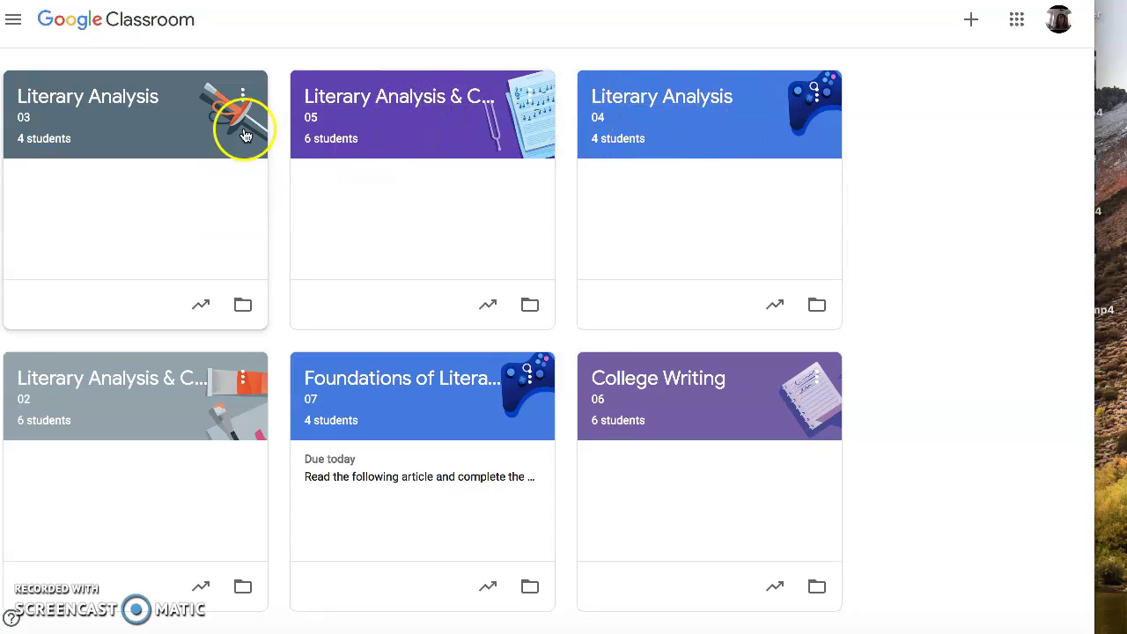
click(89, 378)
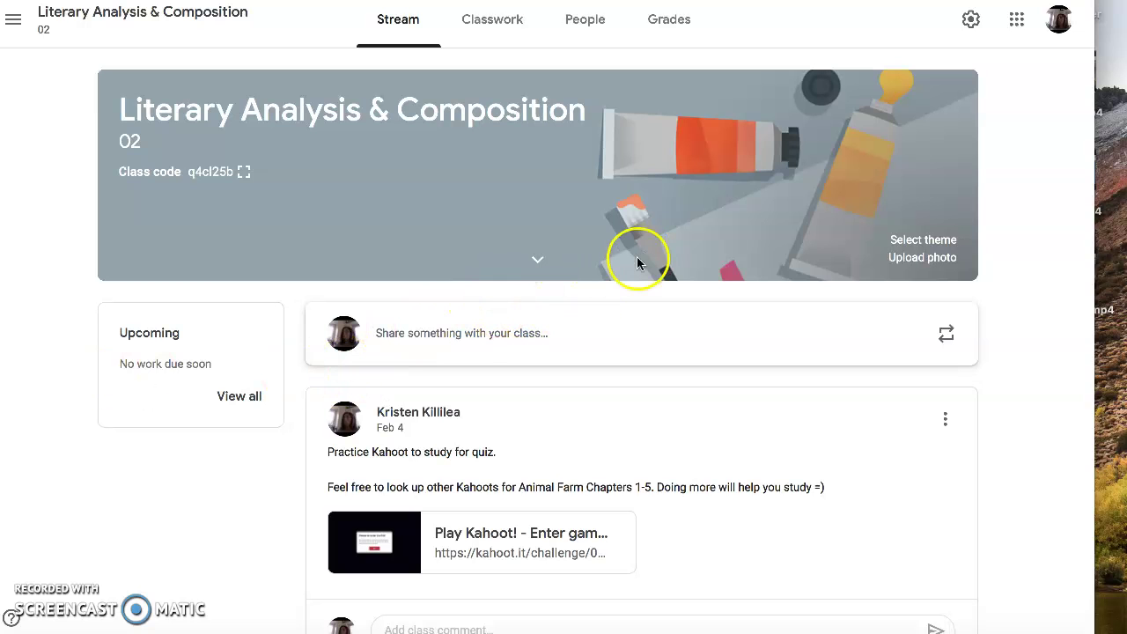
Step: Look through the announcements, assignments and student posts in the class stream
scroll(610, 257, down, 6)
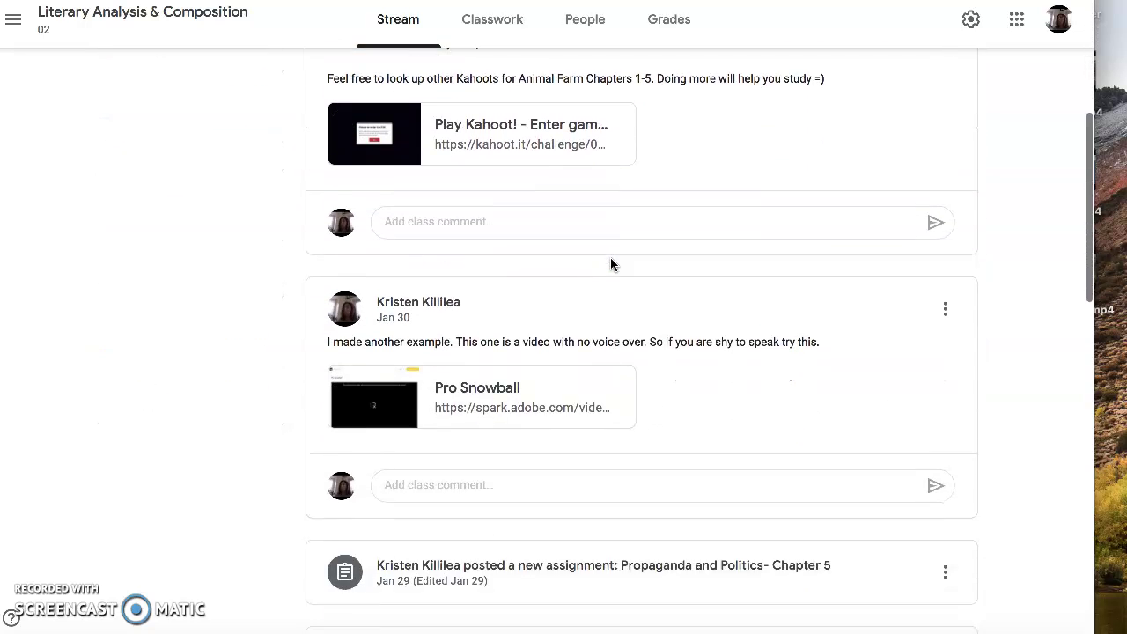
scroll(610, 257, down, 5)
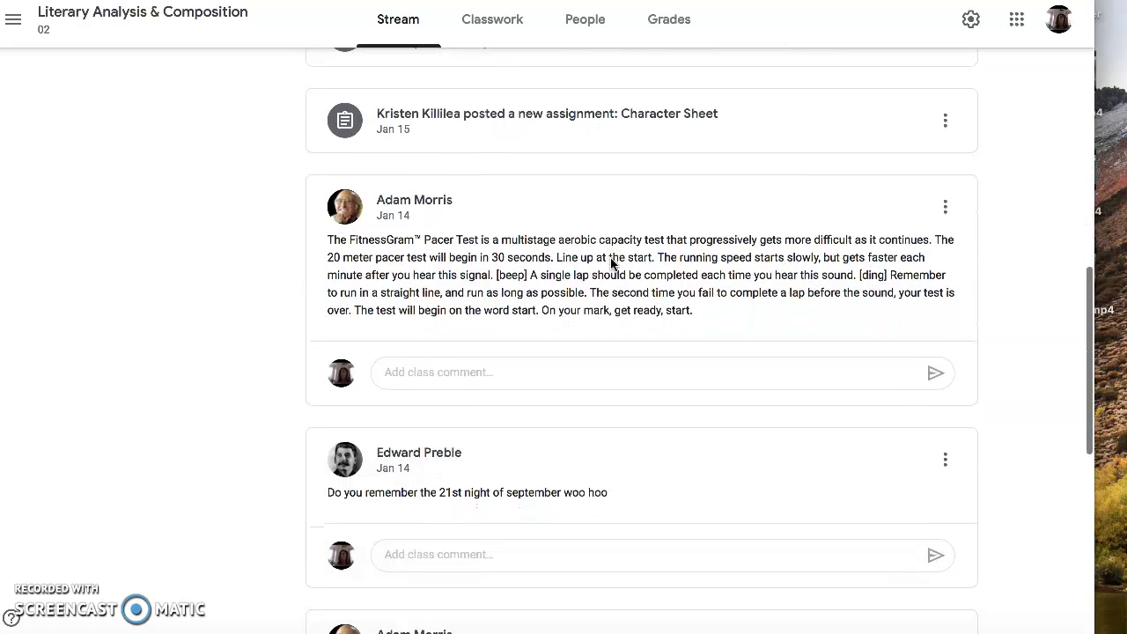
scroll(611, 260, up, 1)
scroll(553, 308, down, 3)
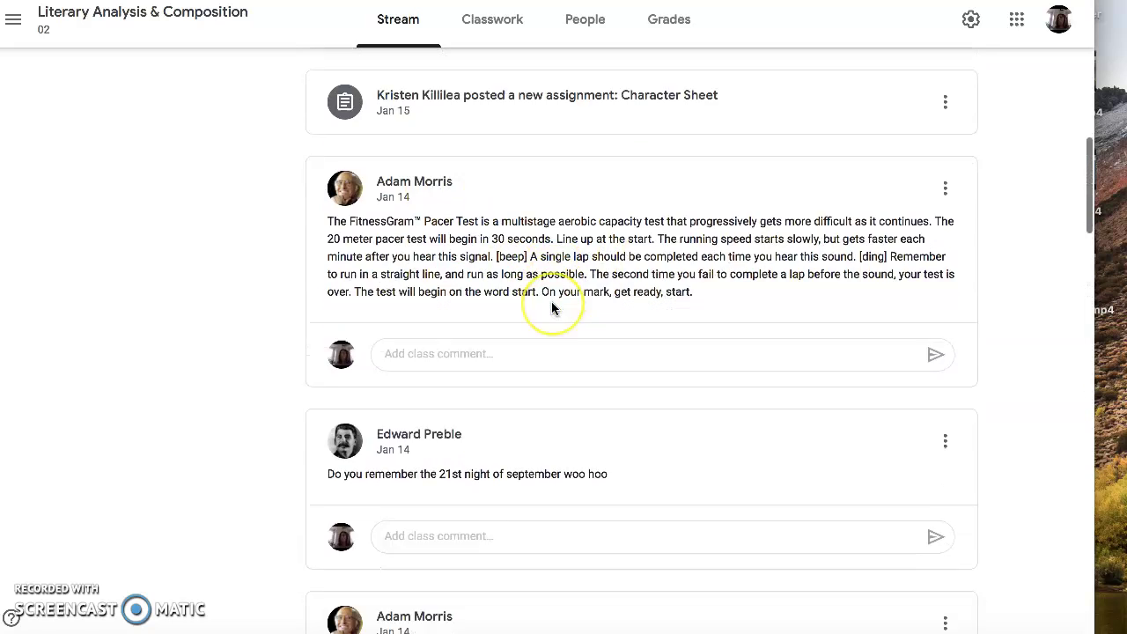
scroll(552, 307, up, 8)
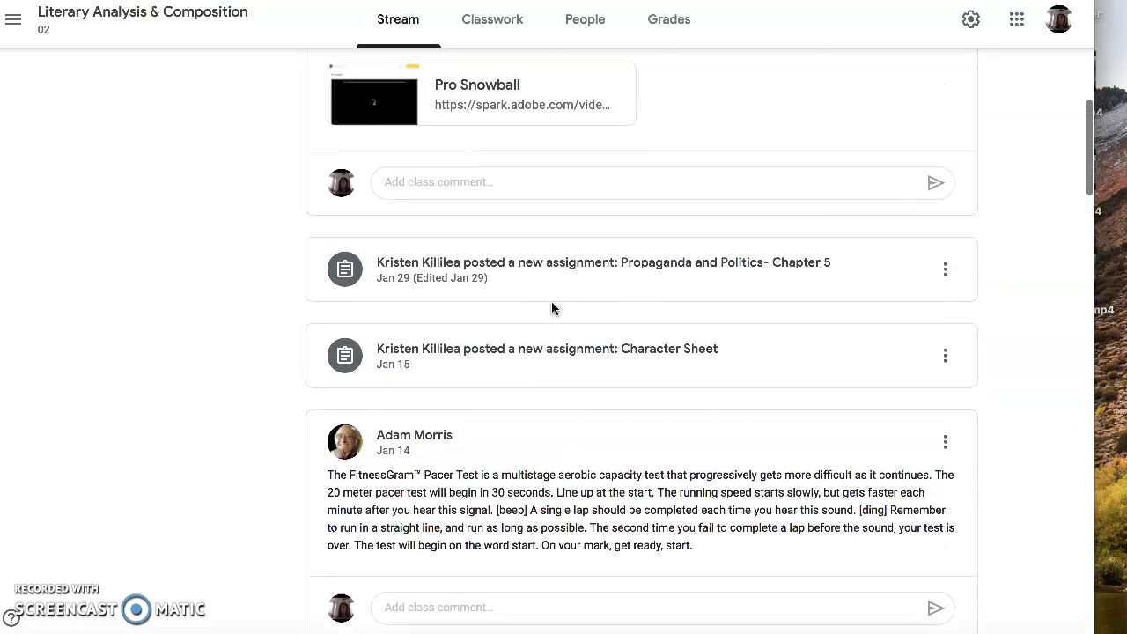
scroll(551, 308, up, 1)
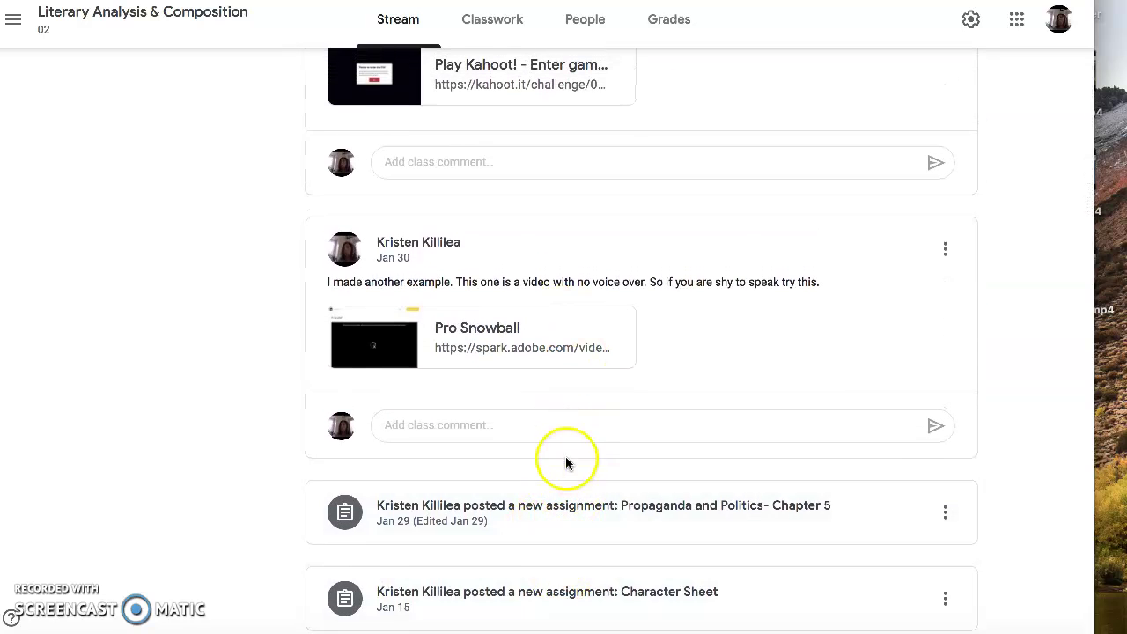
scroll(542, 258, up, 4)
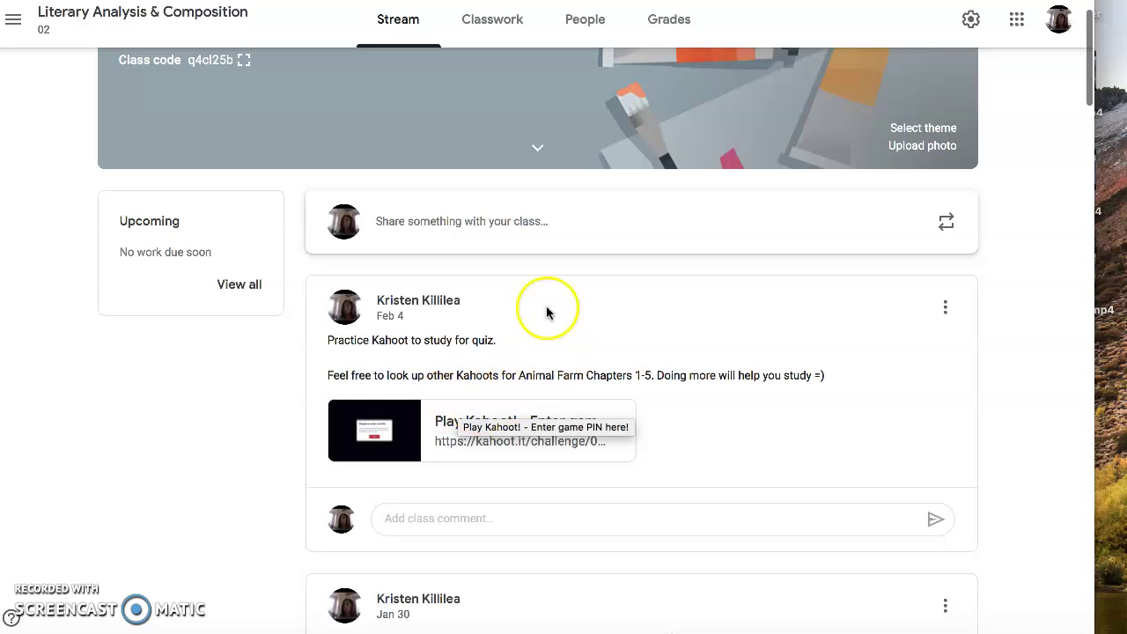
Step: Expand the Quote Journal assignment in the class's classwork and open its student work page
click(506, 29)
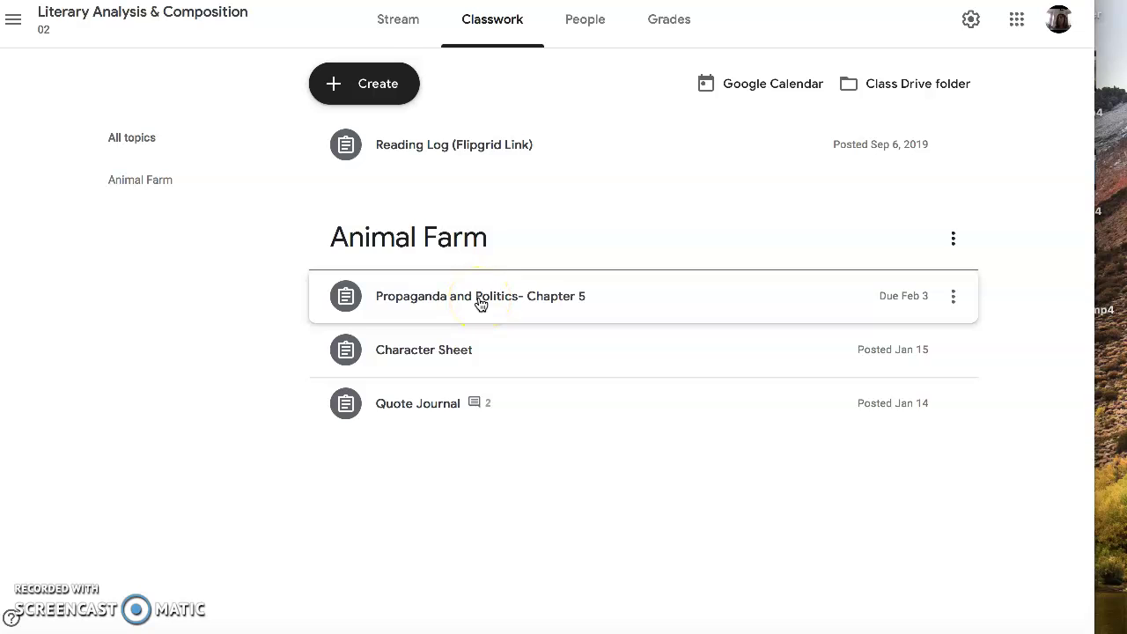
click(435, 402)
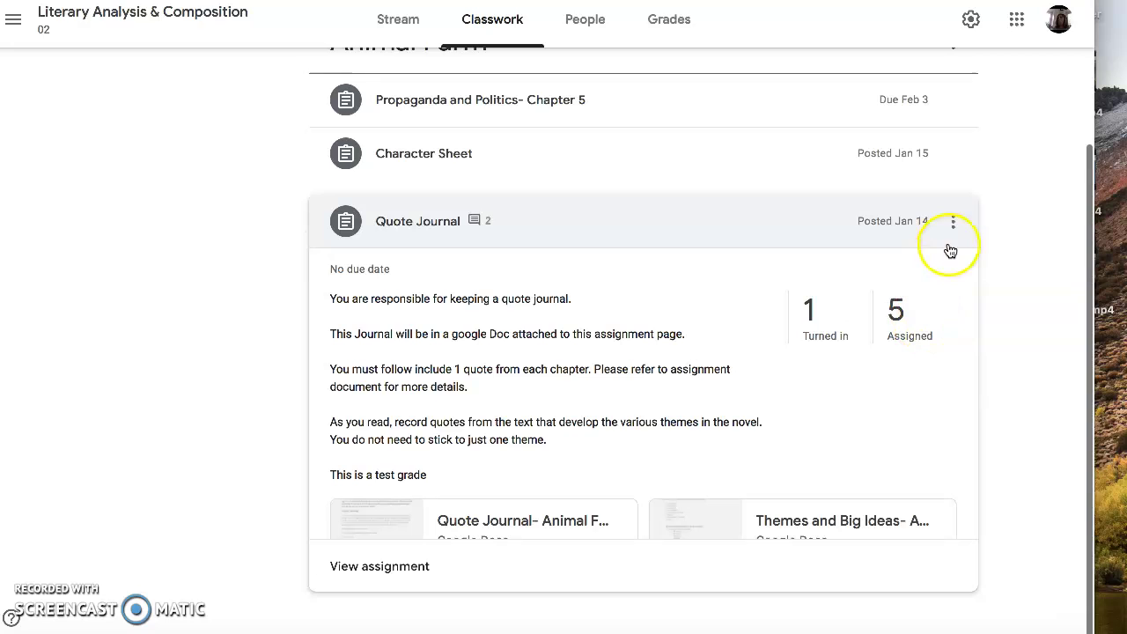
click(951, 222)
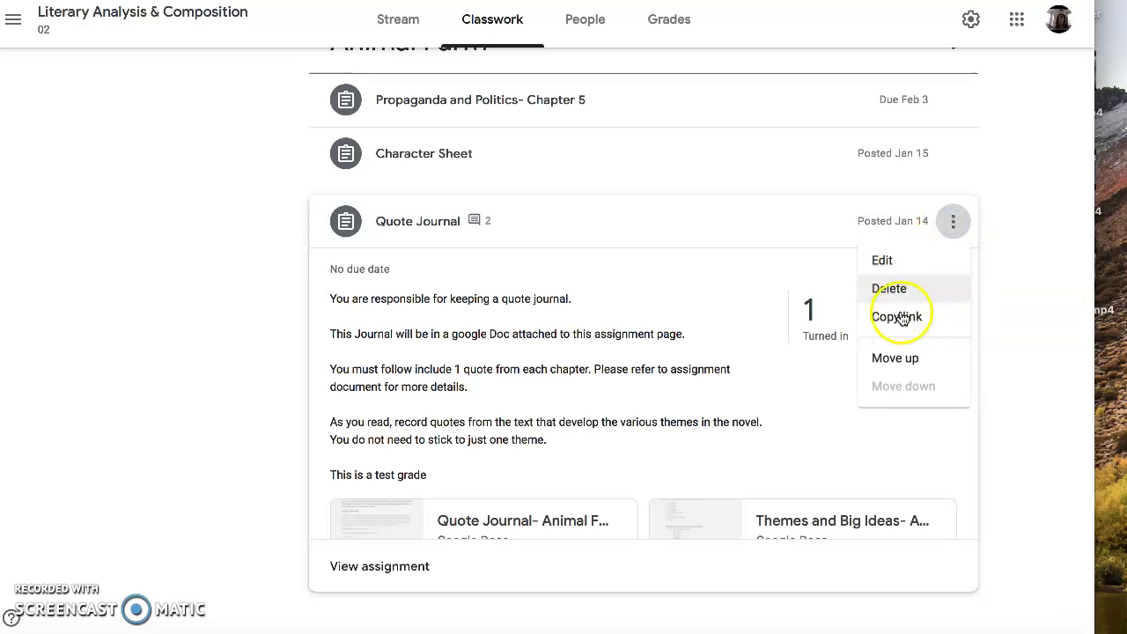
click(651, 277)
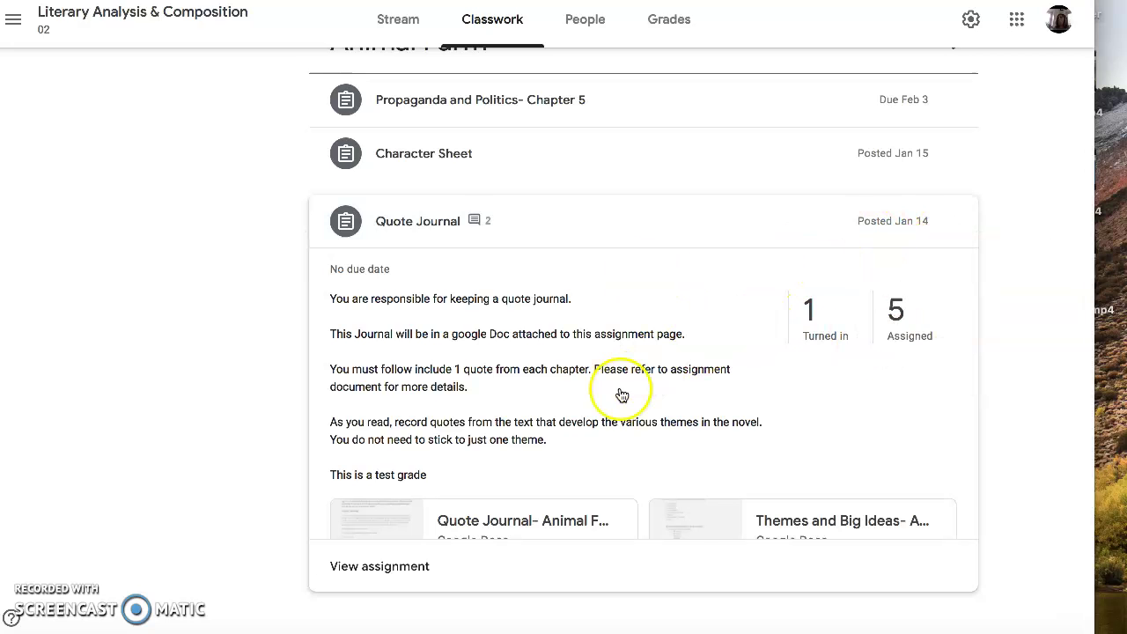
scroll(616, 400, down, 1)
click(380, 567)
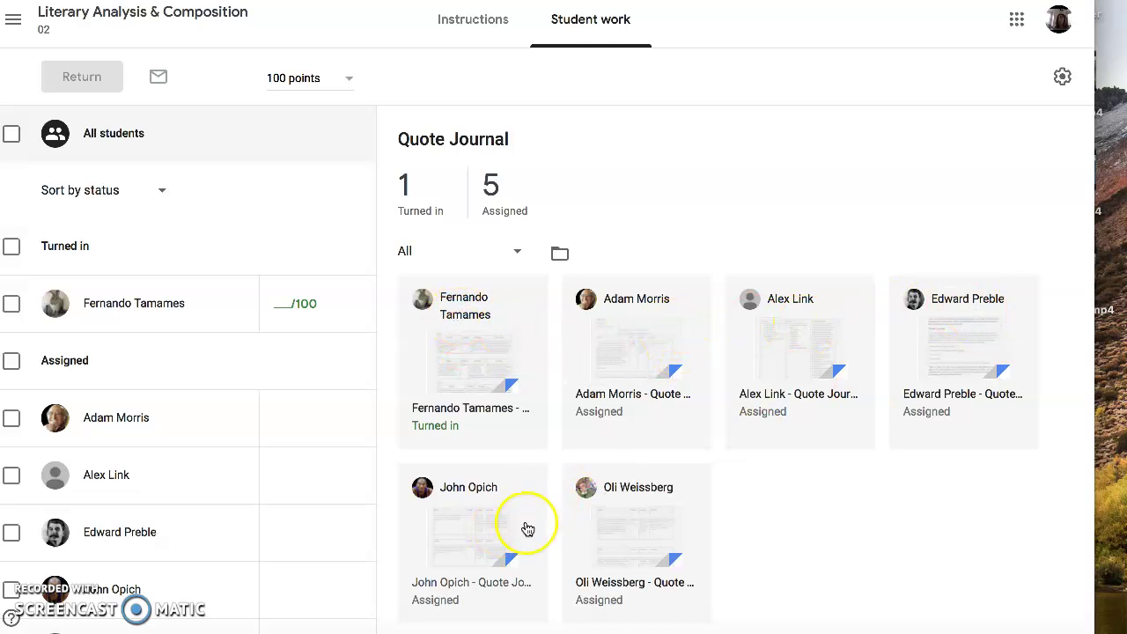
Step: Review the turned-in student's Quote Journal document and return to the assignment's student list
click(498, 359)
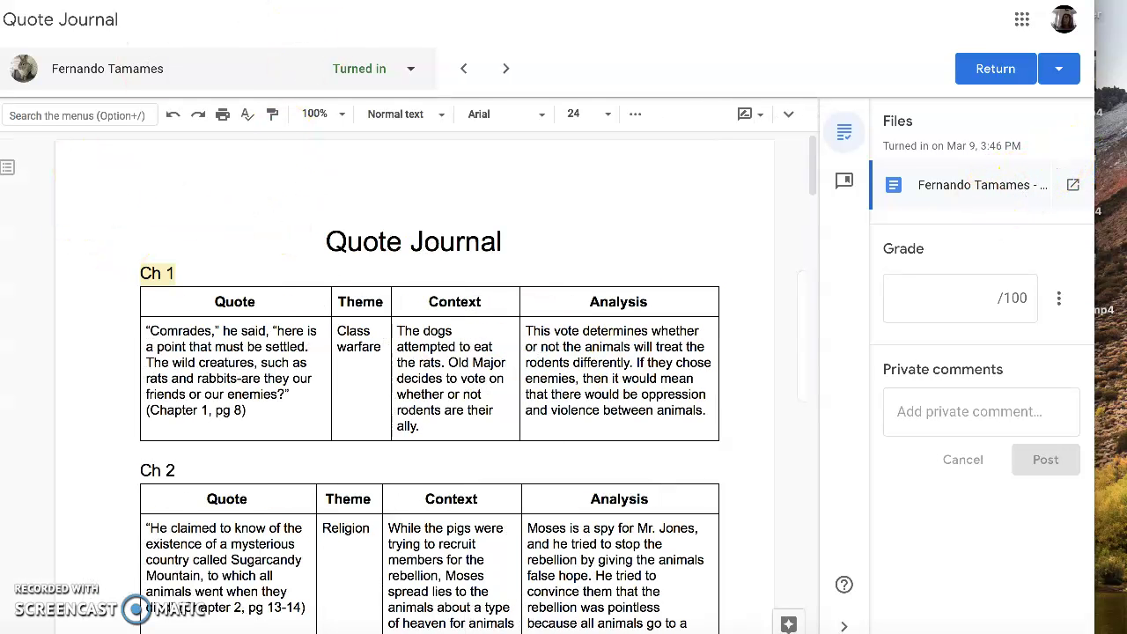
scroll(696, 361, down, 12)
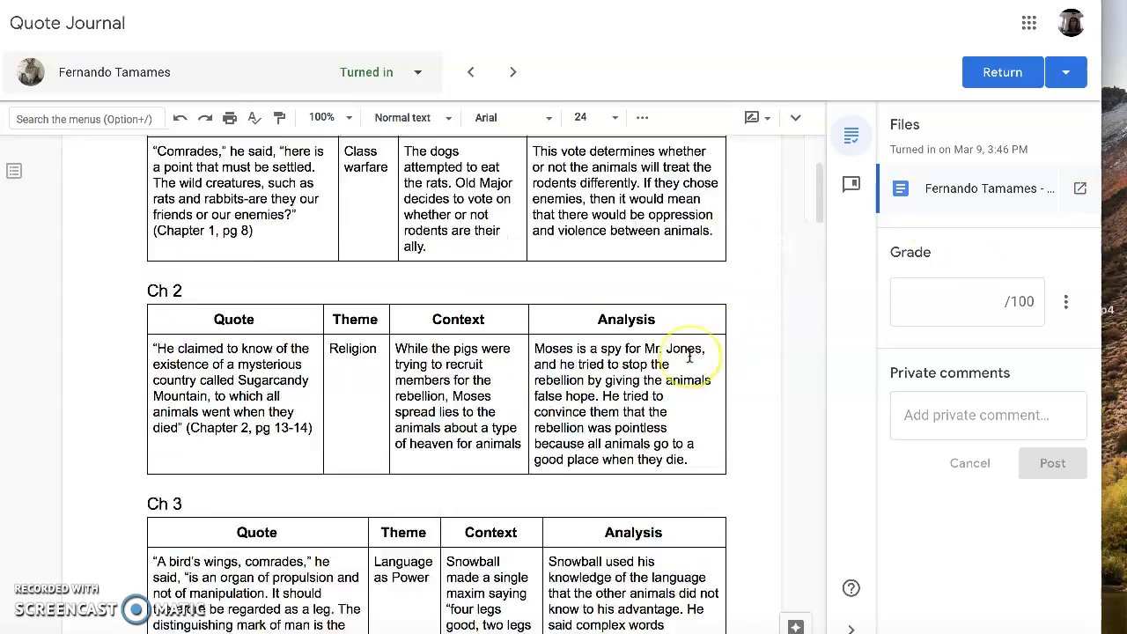
scroll(382, 285, up, 12)
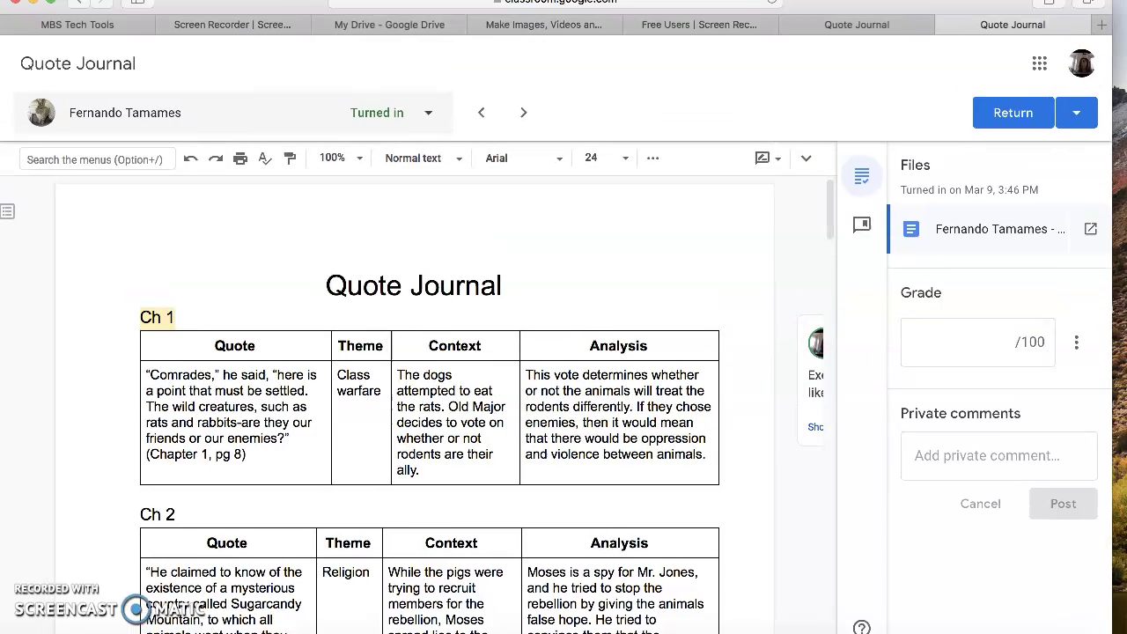
click(85, 21)
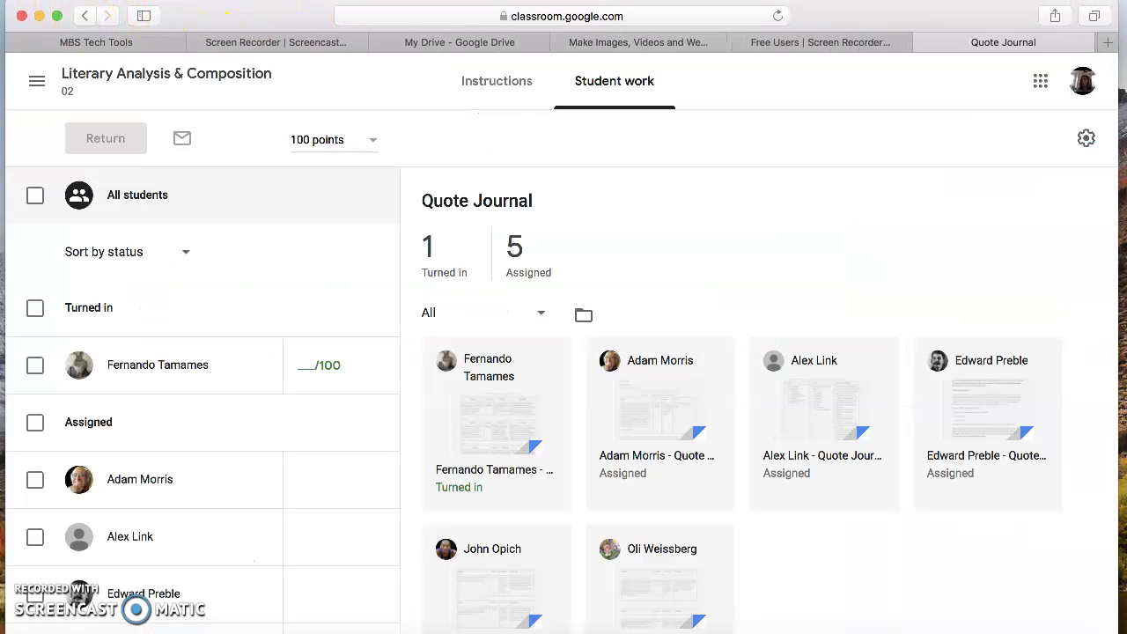
scroll(211, 262, down, 2)
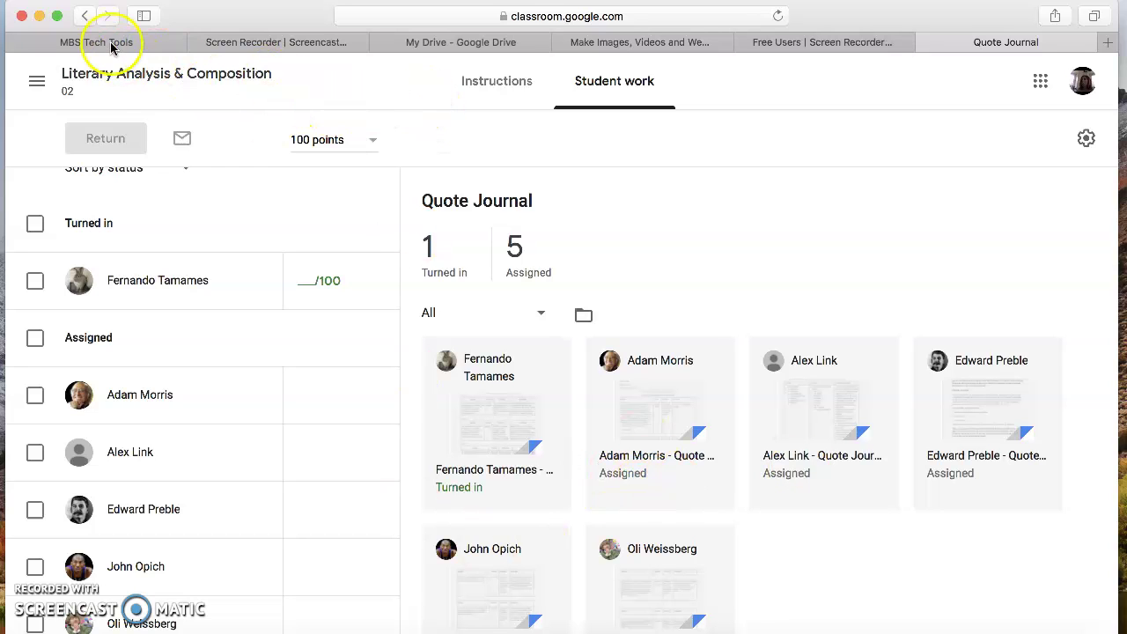
Step: View the Quote Journal assignment's instructions and go back to the classwork list
click(478, 84)
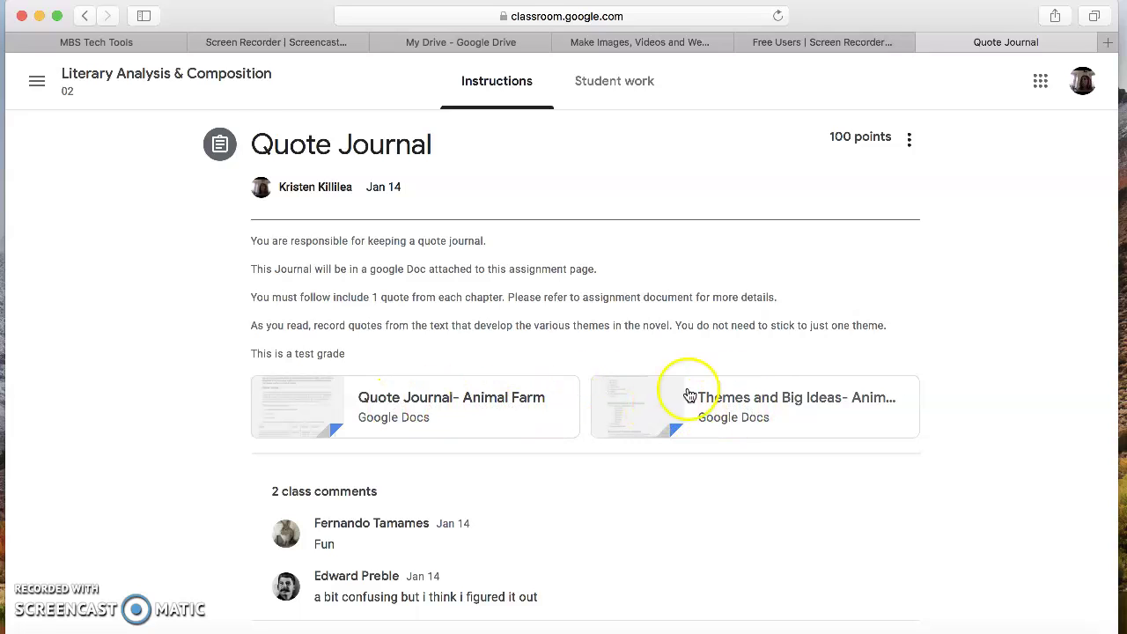
click(82, 18)
click(84, 18)
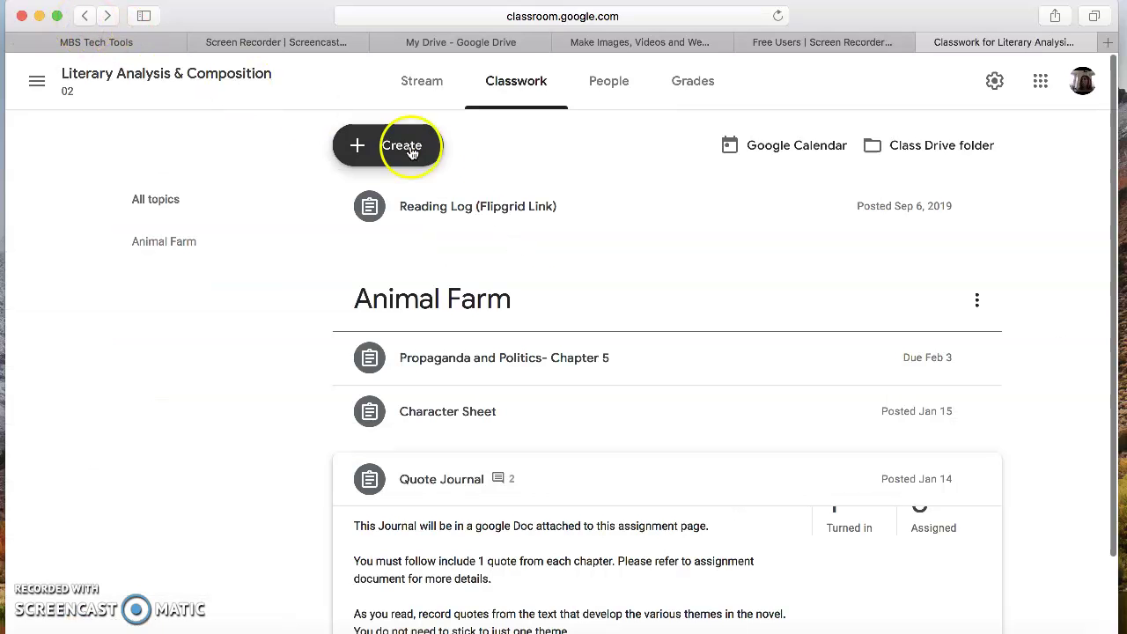
Step: Expand the Propaganda and Politics- Chapter 5 assignment and open its student work page
click(493, 368)
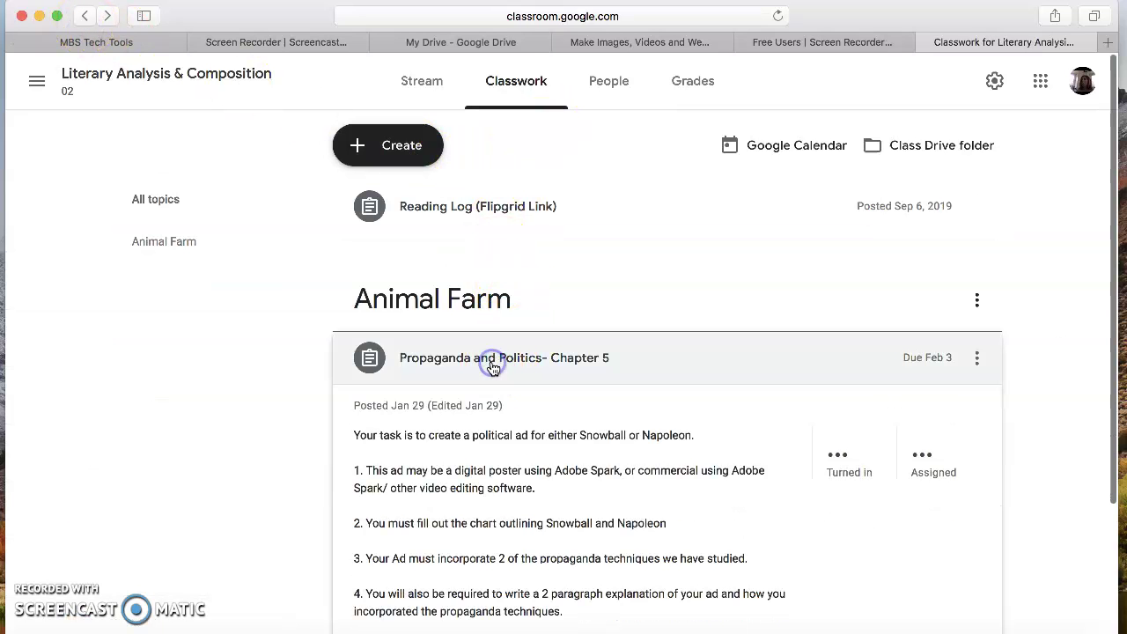
scroll(678, 375, down, 5)
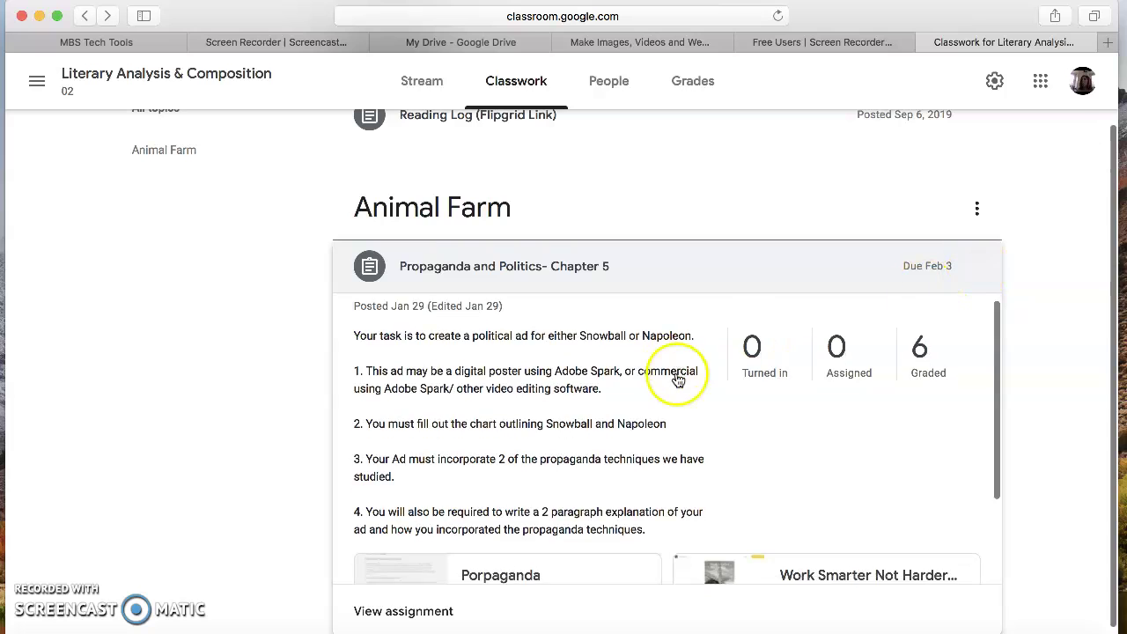
click(429, 599)
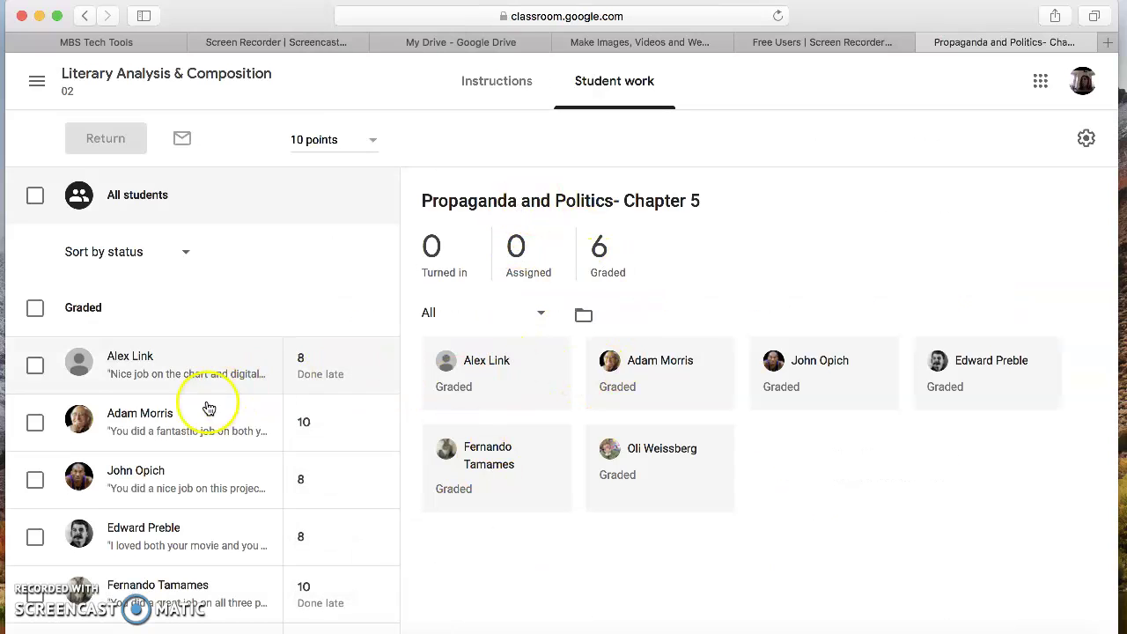
scroll(190, 422, down, 1)
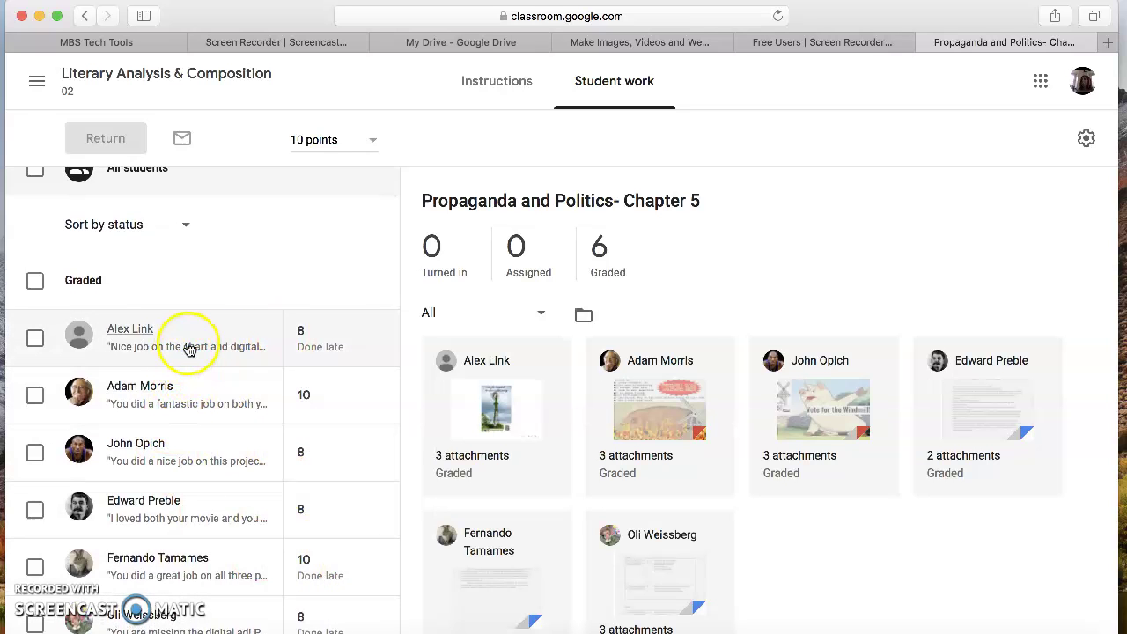
Step: View the second listed student's attachments, grade and private comment for the propaganda assignment
click(212, 397)
scroll(641, 460, down, 1)
scroll(641, 461, up, 1)
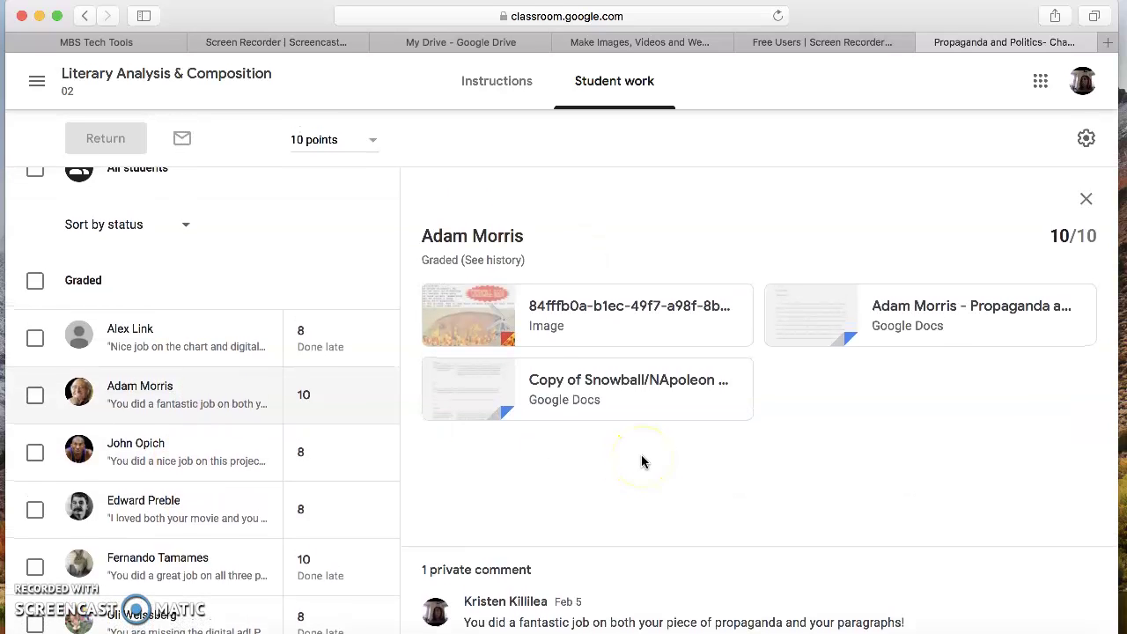
scroll(641, 461, down, 1)
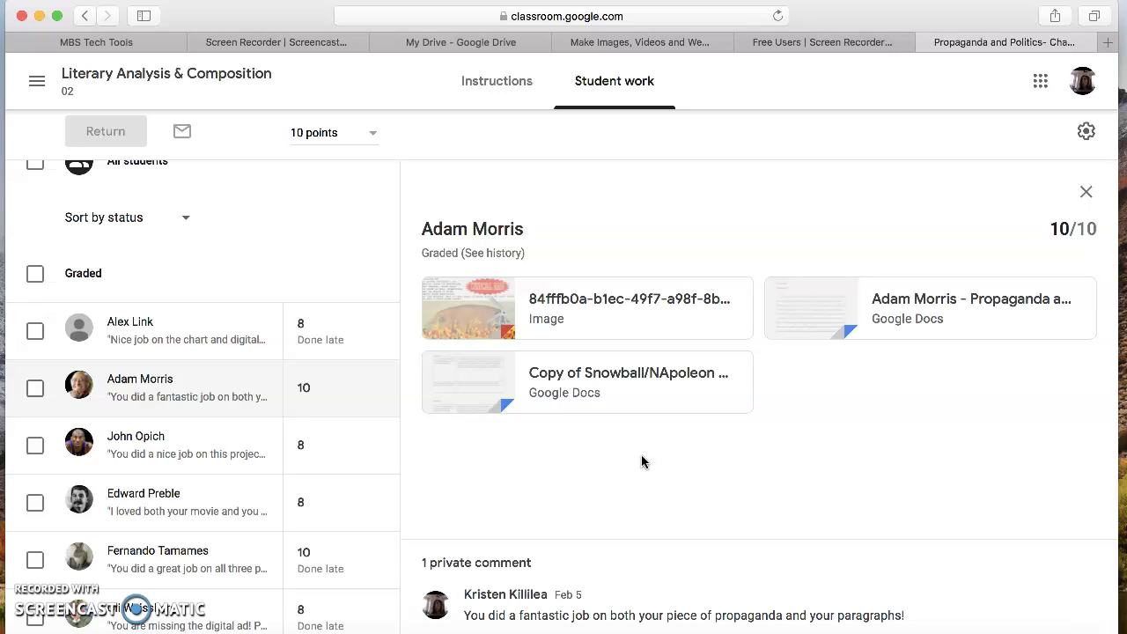
scroll(641, 461, up, 1)
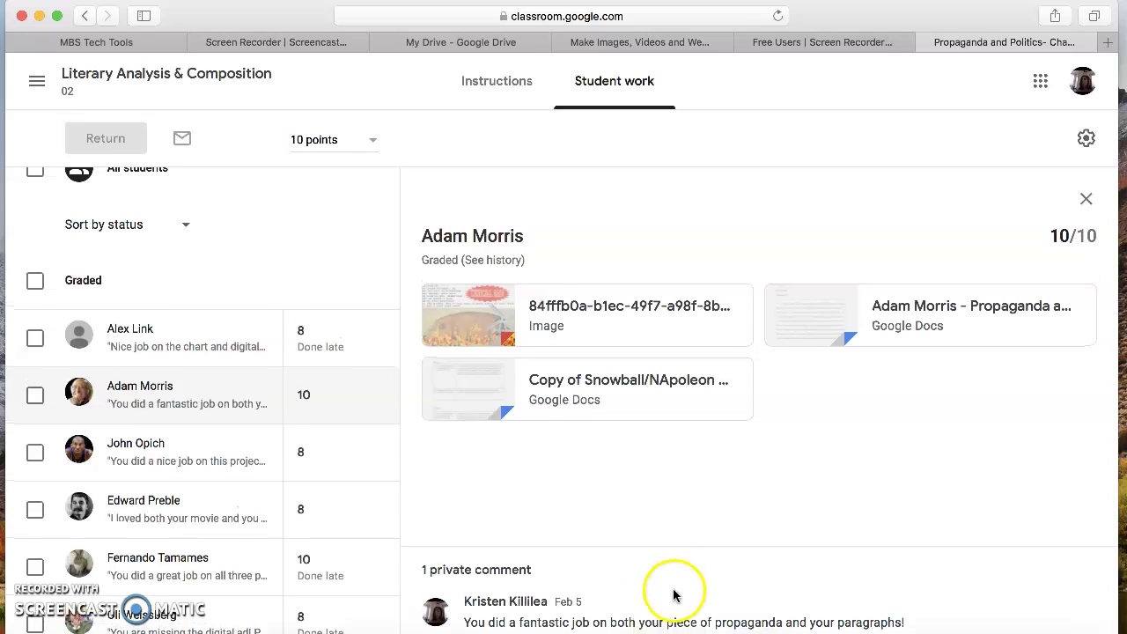
Step: Open the assignment's instructions, examine the attached Snowball/NApoleon Chapter 5 document and return to the instructions
click(482, 83)
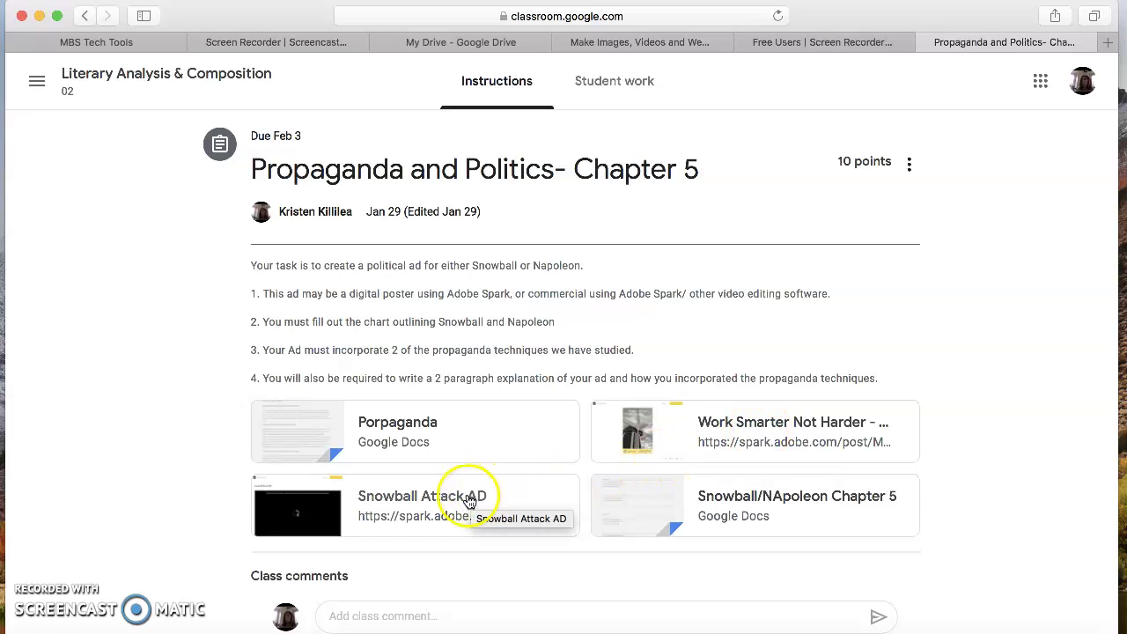
click(836, 509)
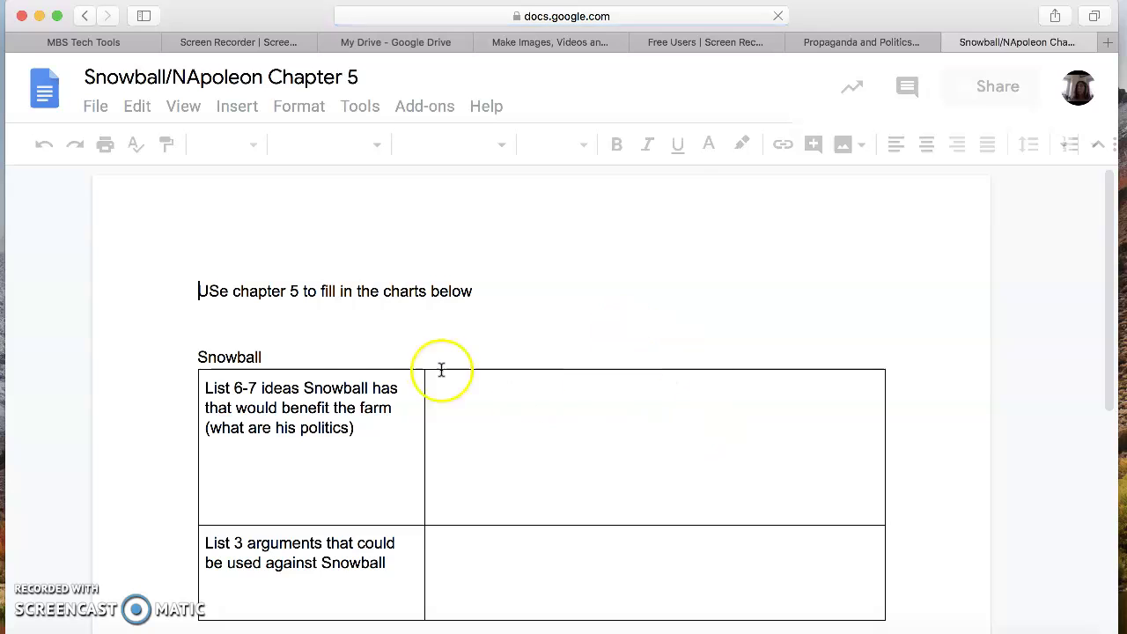
scroll(321, 397, down, 5)
scroll(321, 397, down, 5)
scroll(320, 395, up, 4)
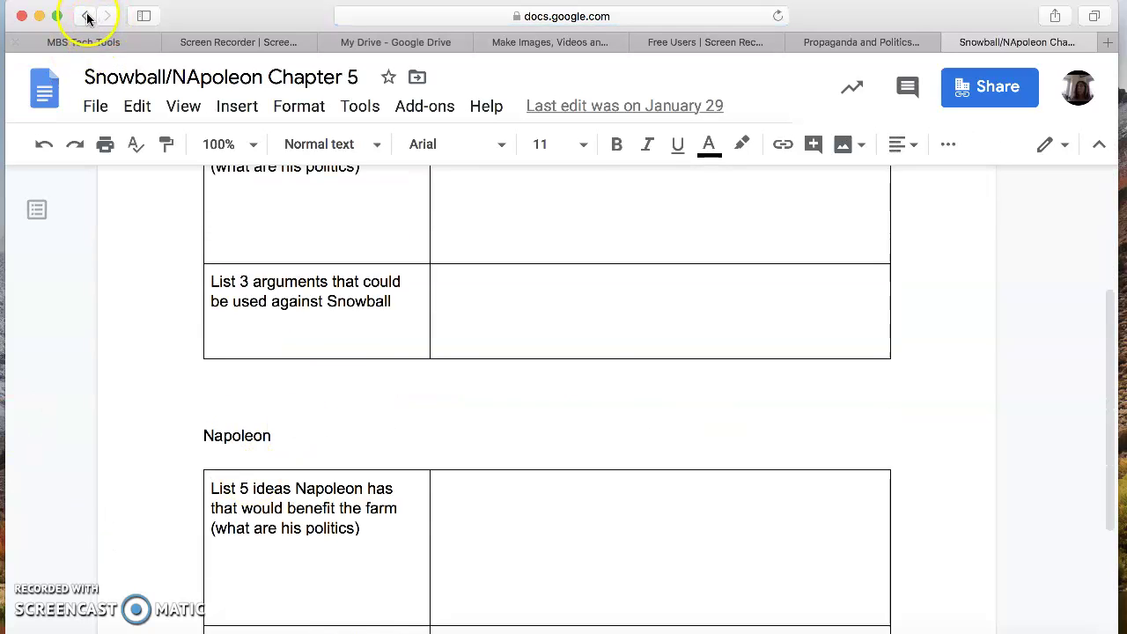
click(86, 16)
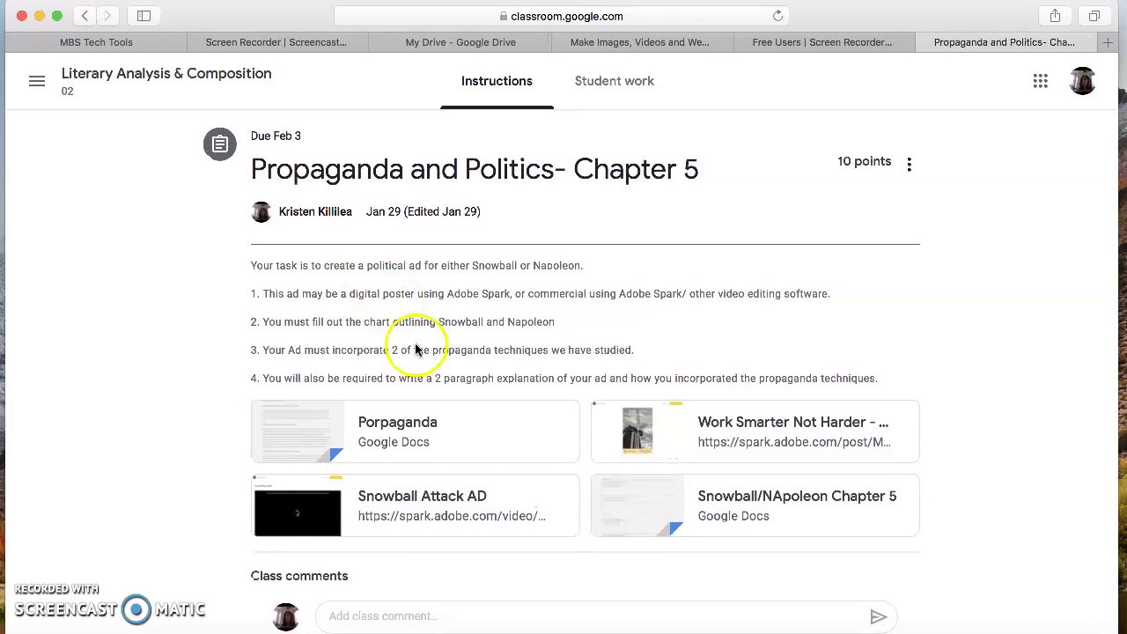
Step: Review the propaganda submissions of the first three listed students and return to the assignment's instructions
click(614, 88)
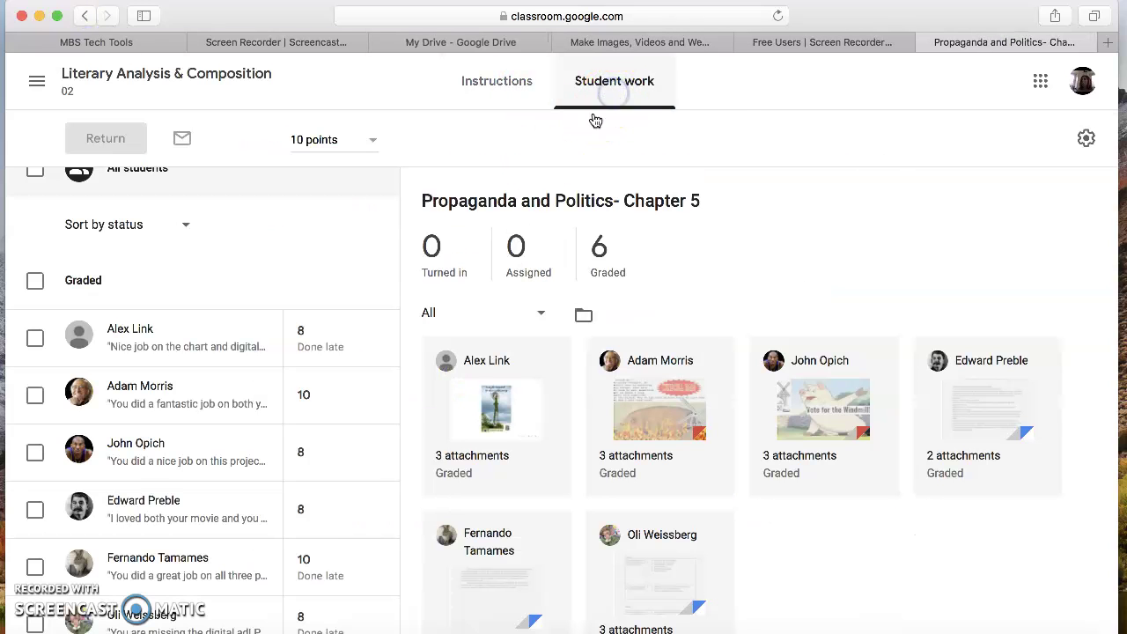
click(202, 403)
click(194, 355)
click(184, 445)
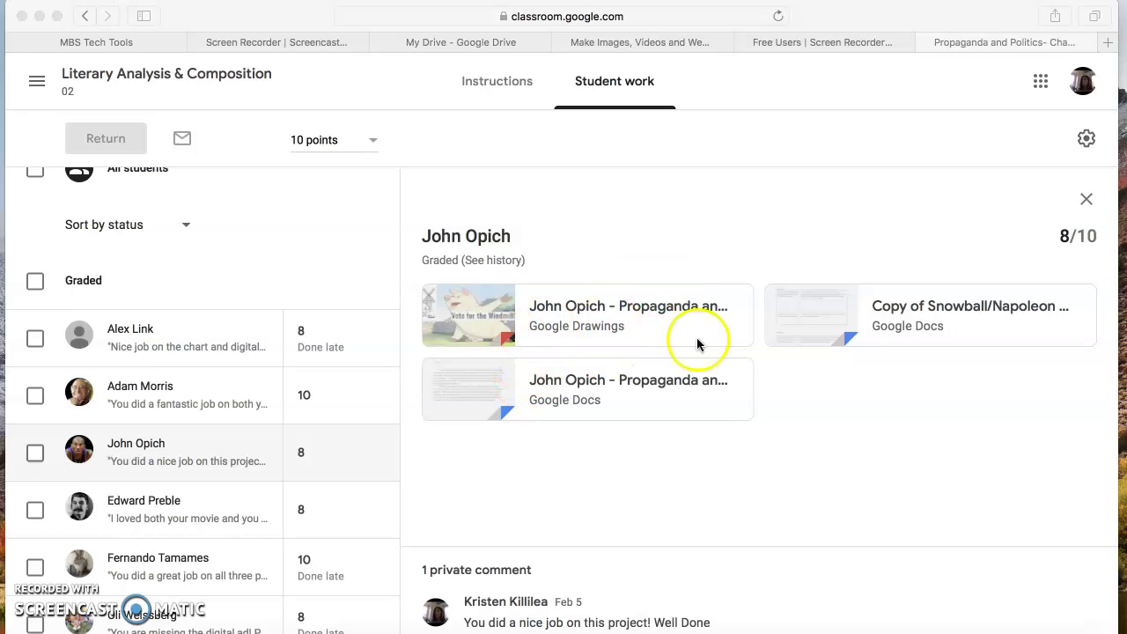
click(489, 83)
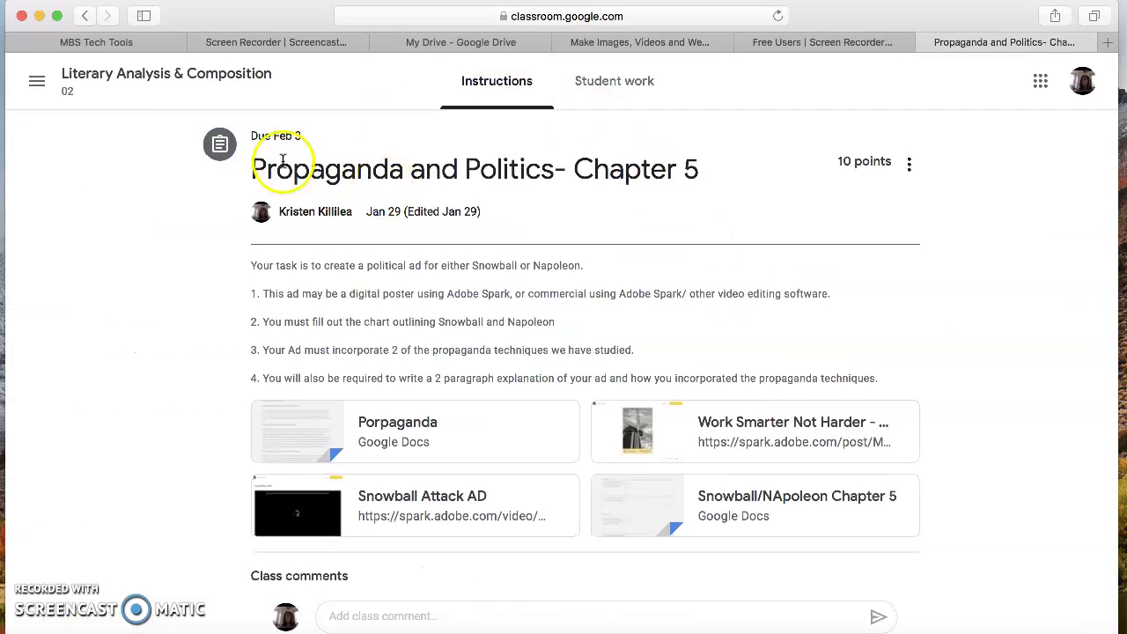
Step: Leave the propaganda assignment for its class stream and go to the overview of all classes
click(176, 77)
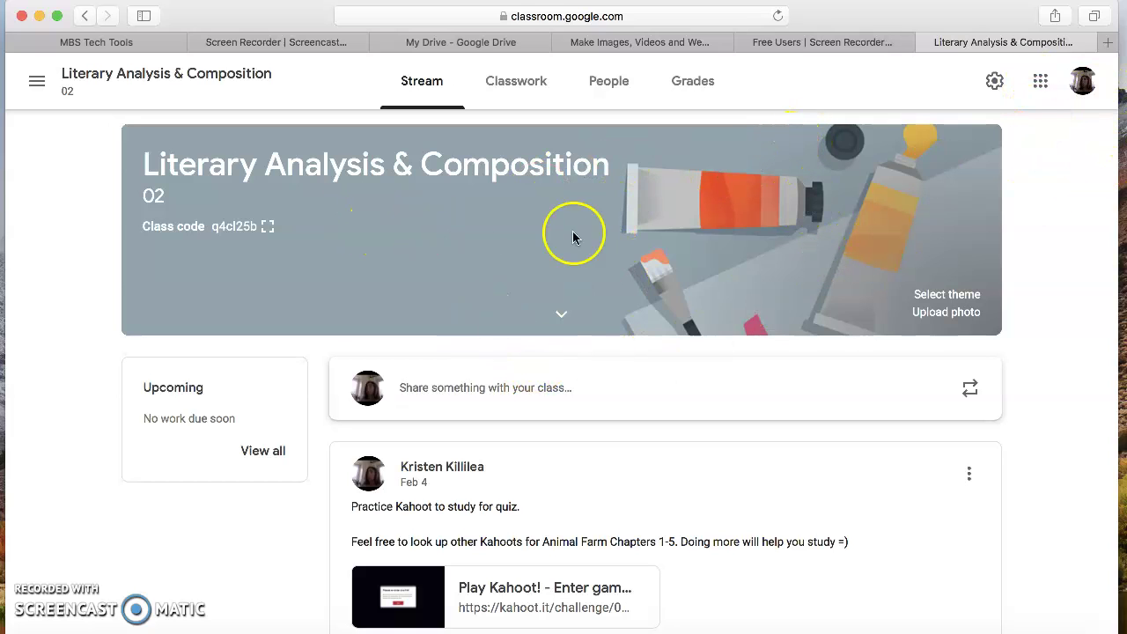
click(36, 82)
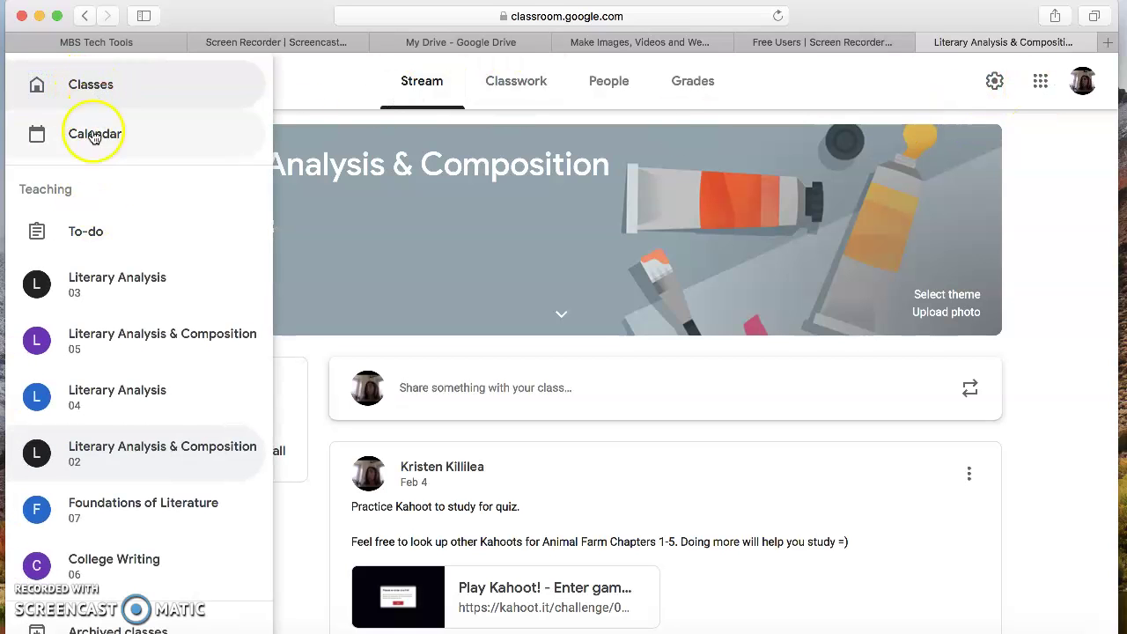
click(78, 93)
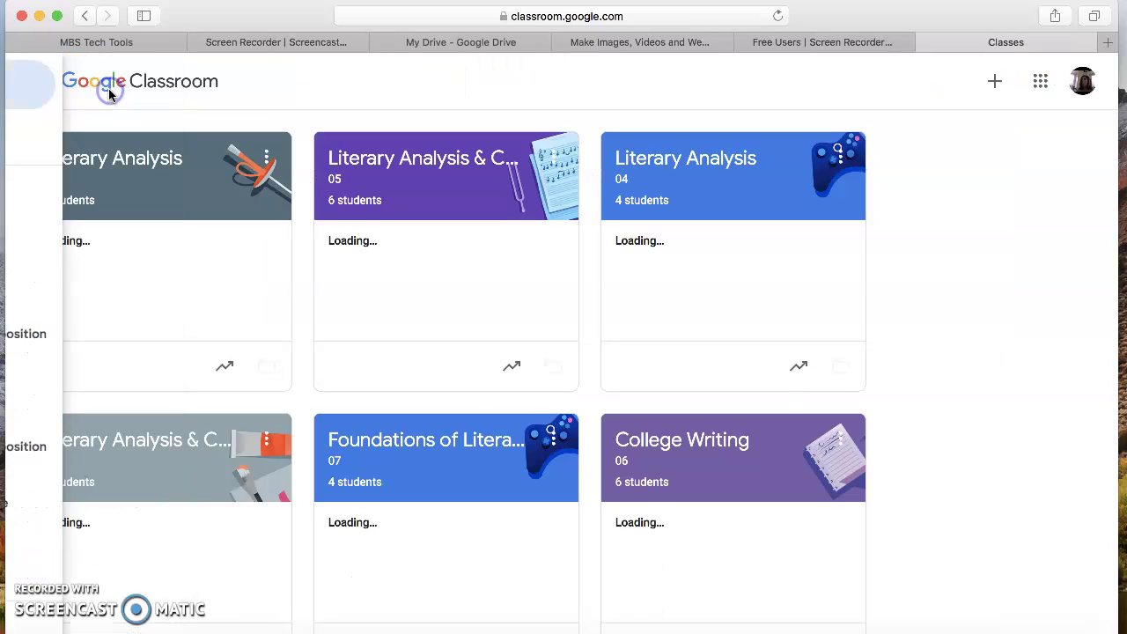
Step: Create a new class named Test class, leaving the section, subject and room blank
click(996, 84)
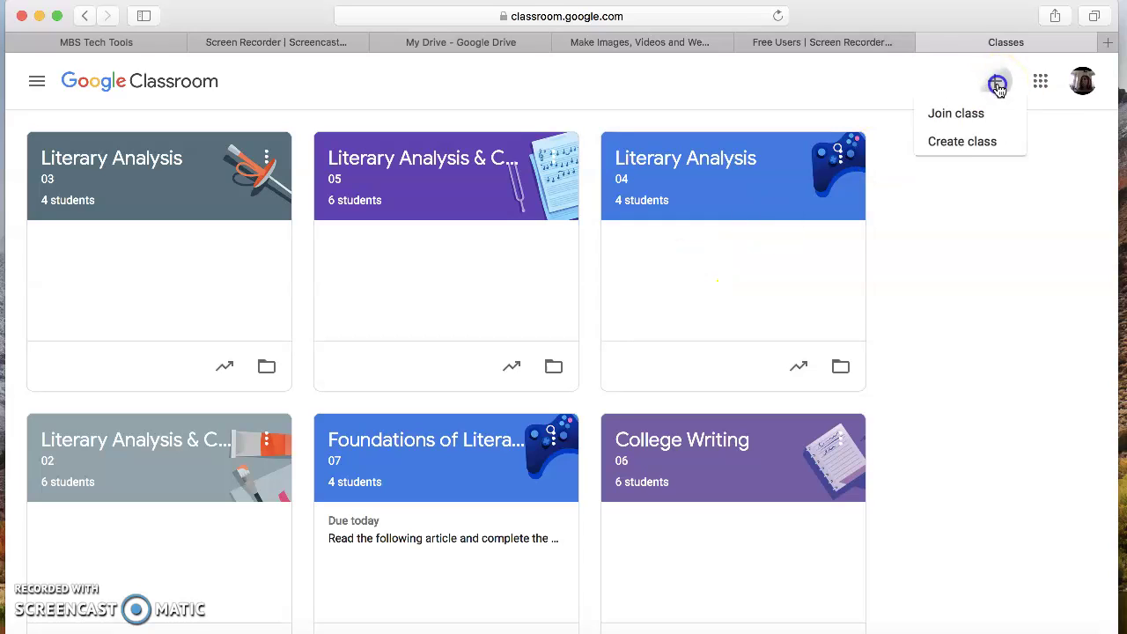
click(961, 150)
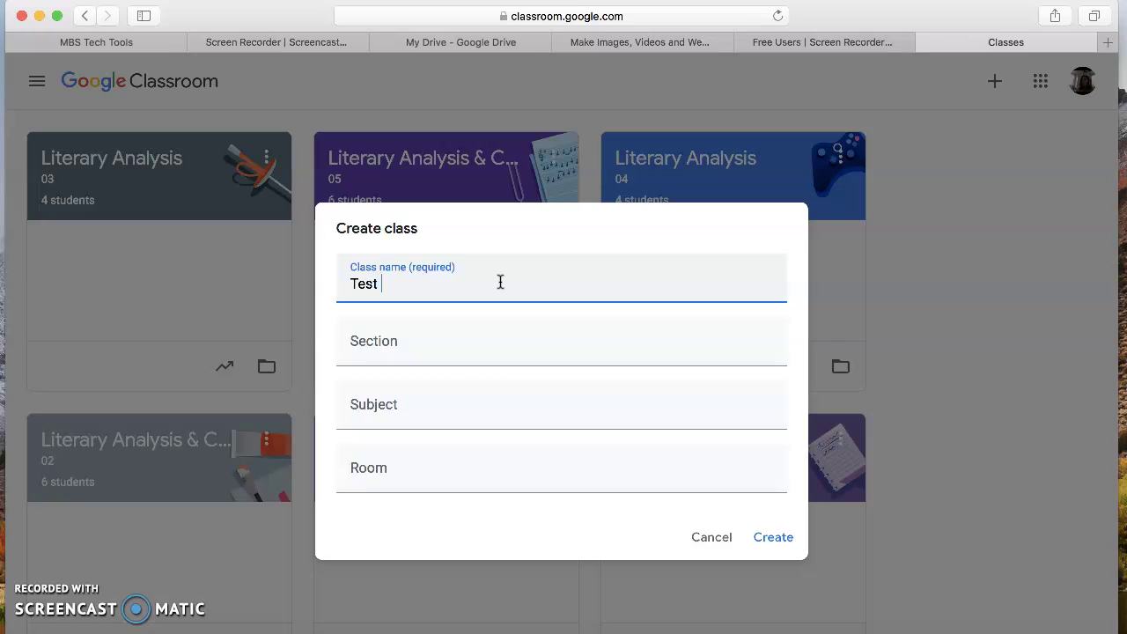
click(460, 349)
click(467, 397)
click(767, 534)
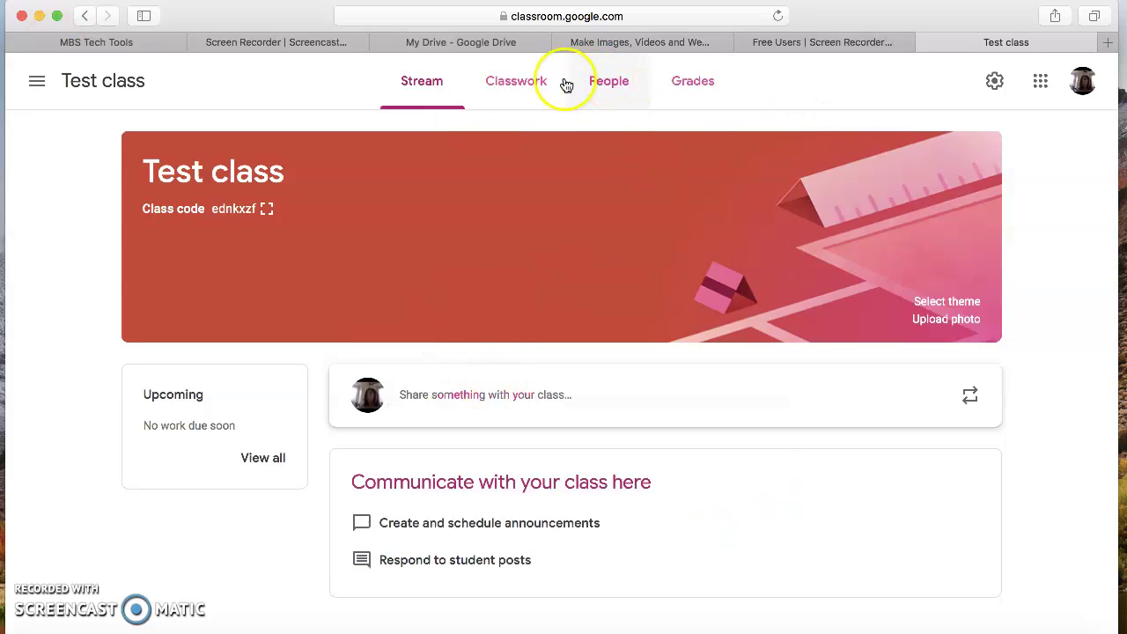
Step: Find and select a student to invite to Test class, and cancel the invitation without sending it
click(608, 82)
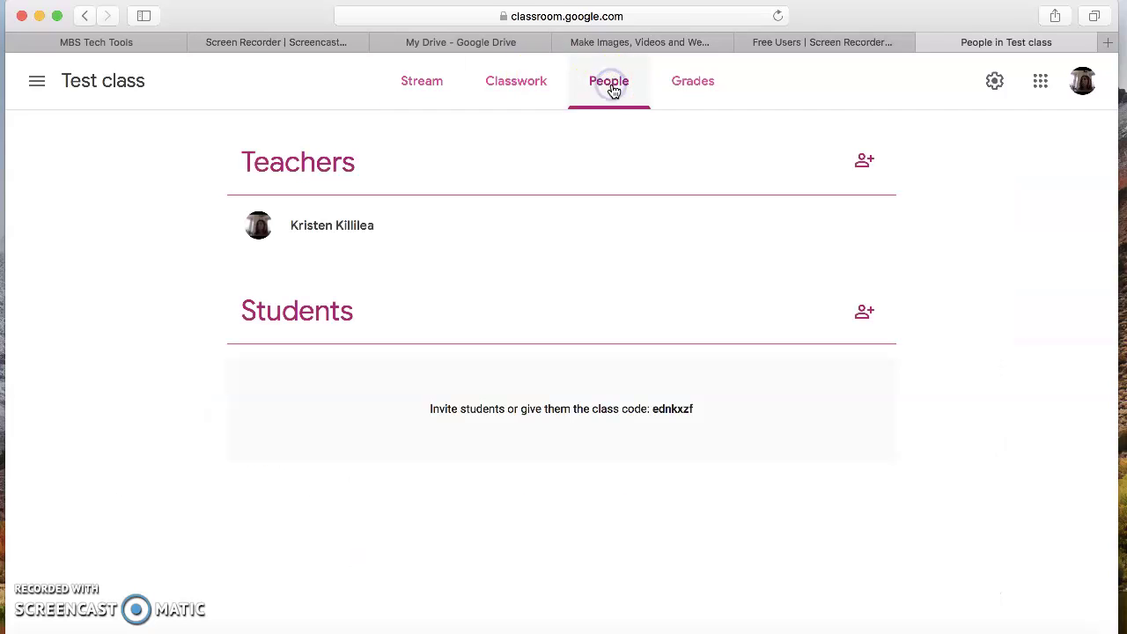
click(865, 313)
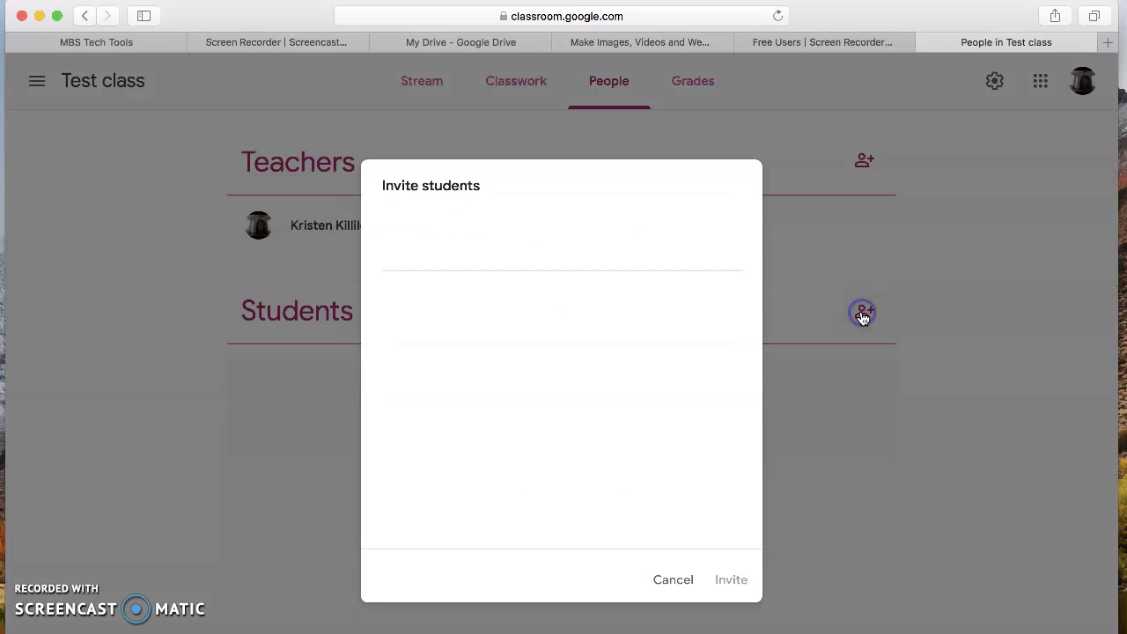
text(jule)
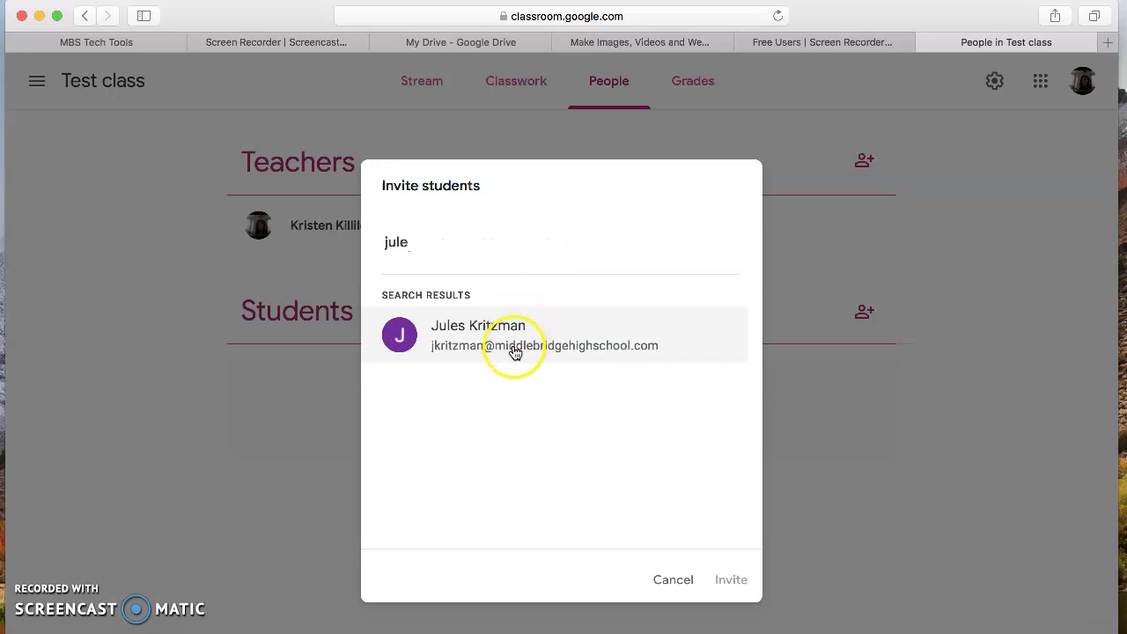
click(514, 350)
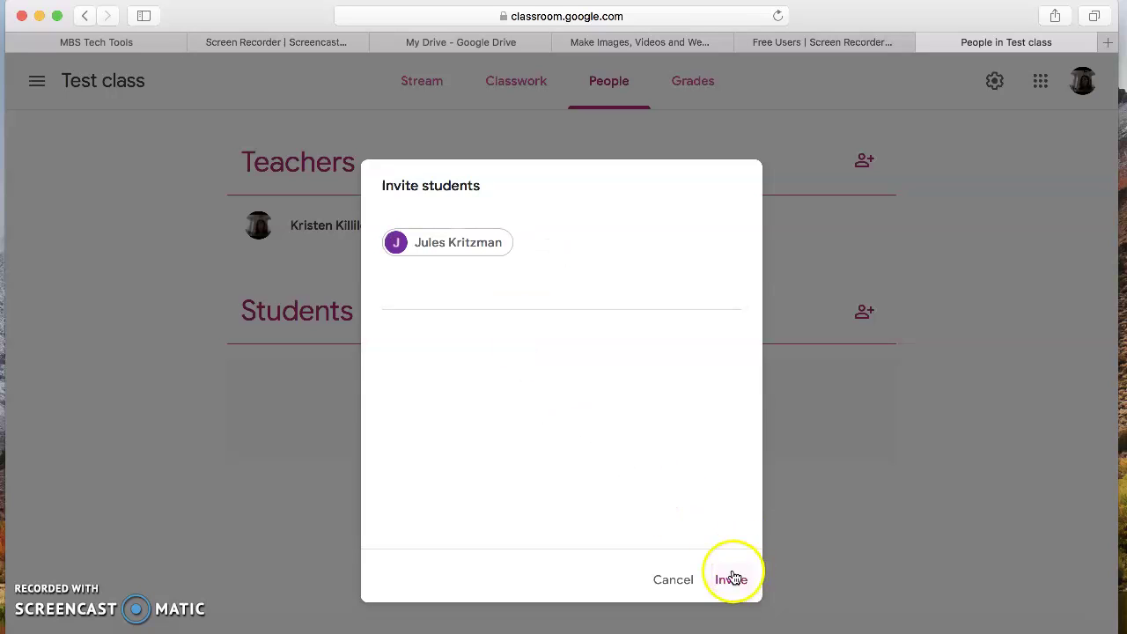
click(672, 581)
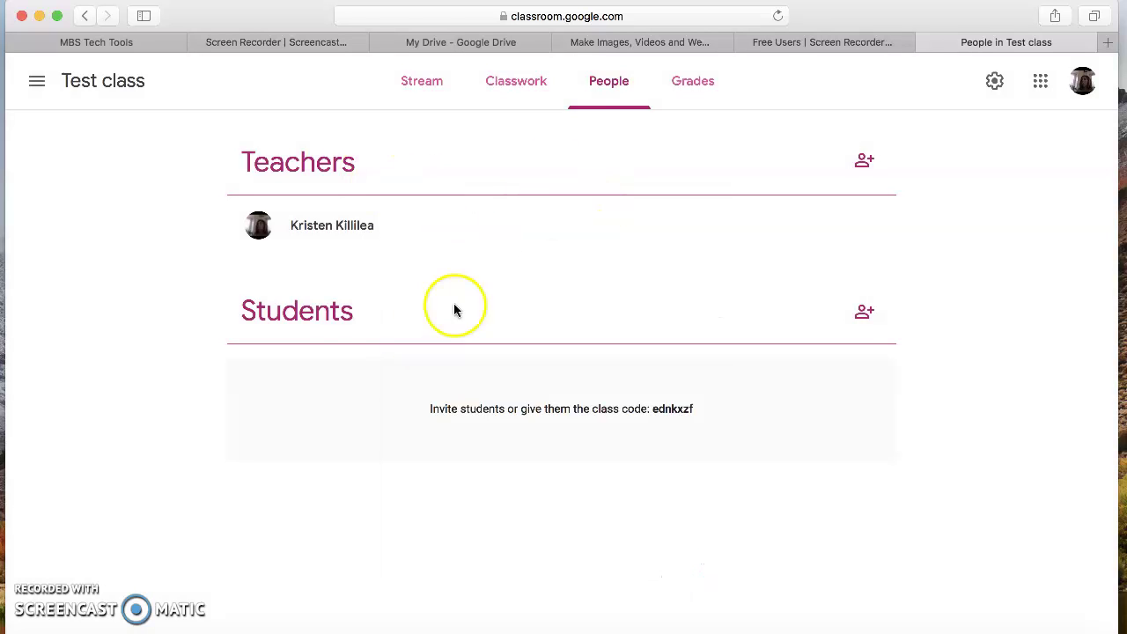
Step: Start a new assignment in Test class's classwork and view the available attachment sources
click(519, 86)
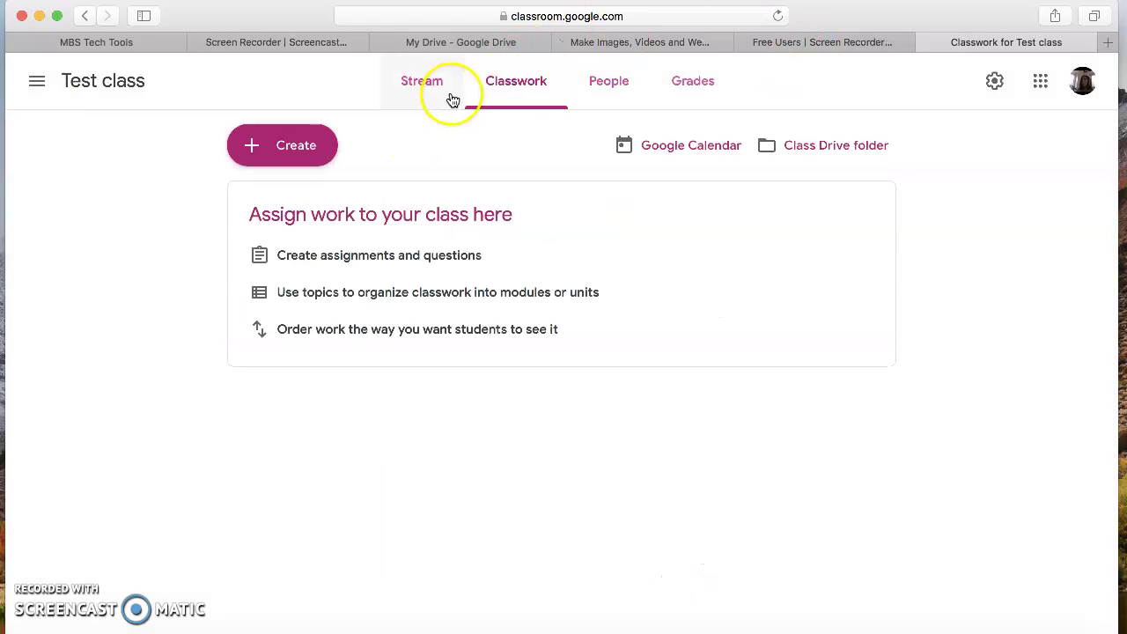
click(302, 151)
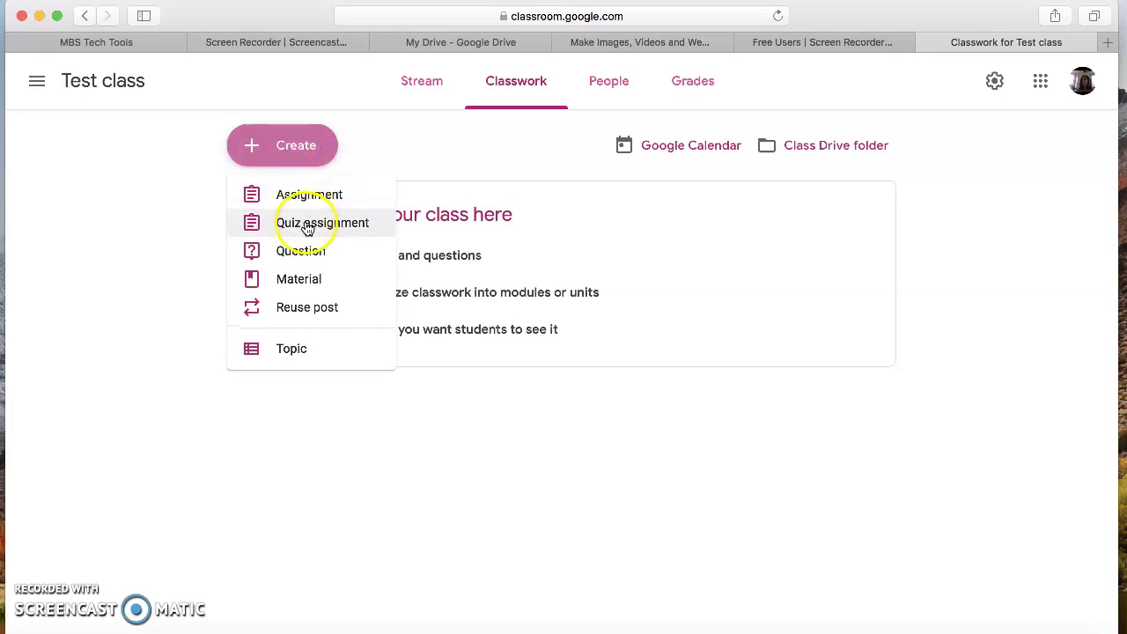
click(322, 197)
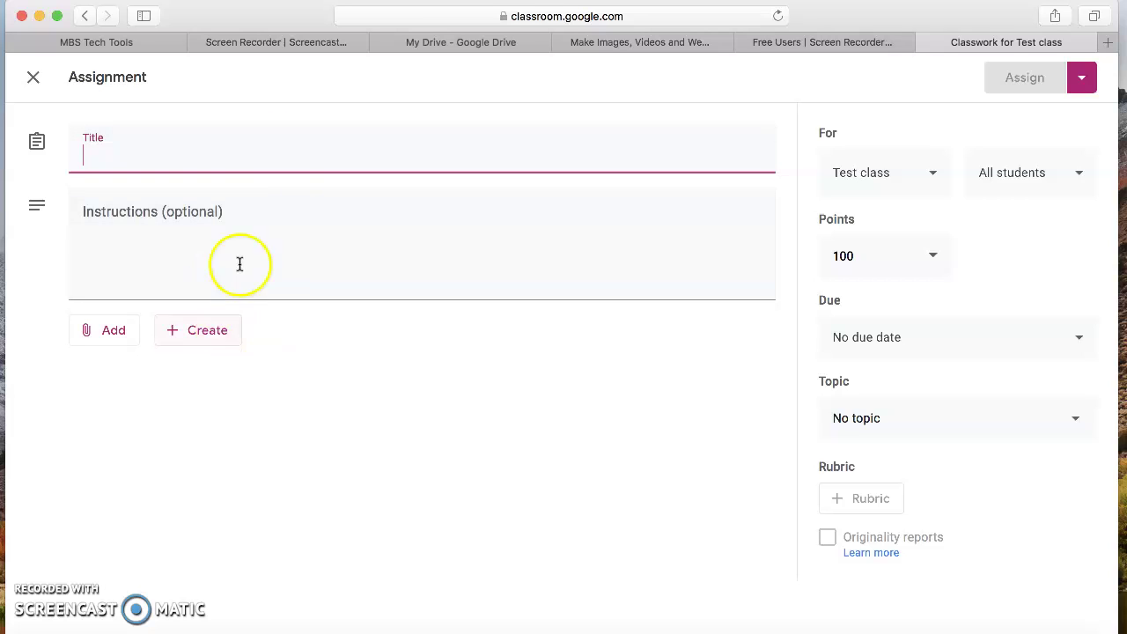
click(114, 332)
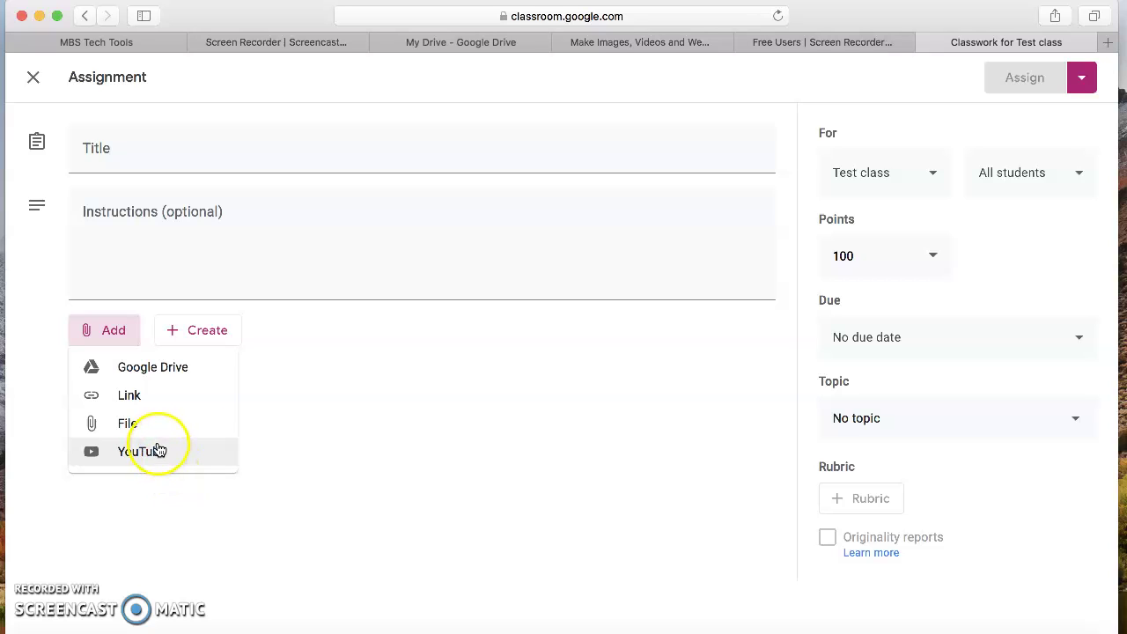
Step: Examine the assignment's points, student, due date and assign options, and close the draft without assigning it
click(927, 256)
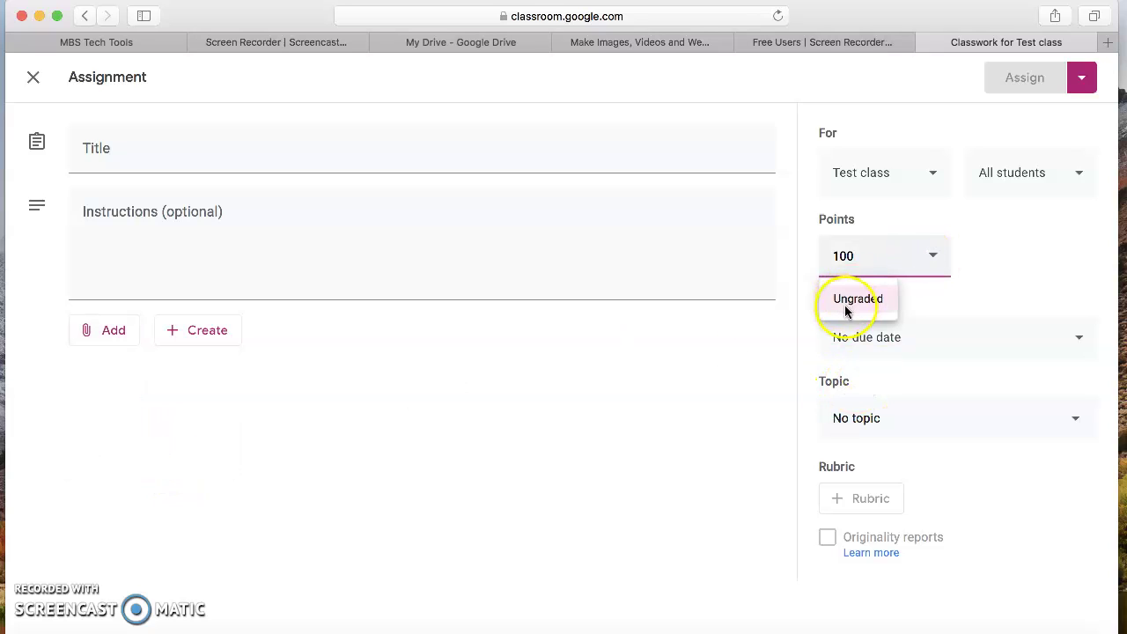
click(1007, 175)
click(1007, 175)
click(967, 351)
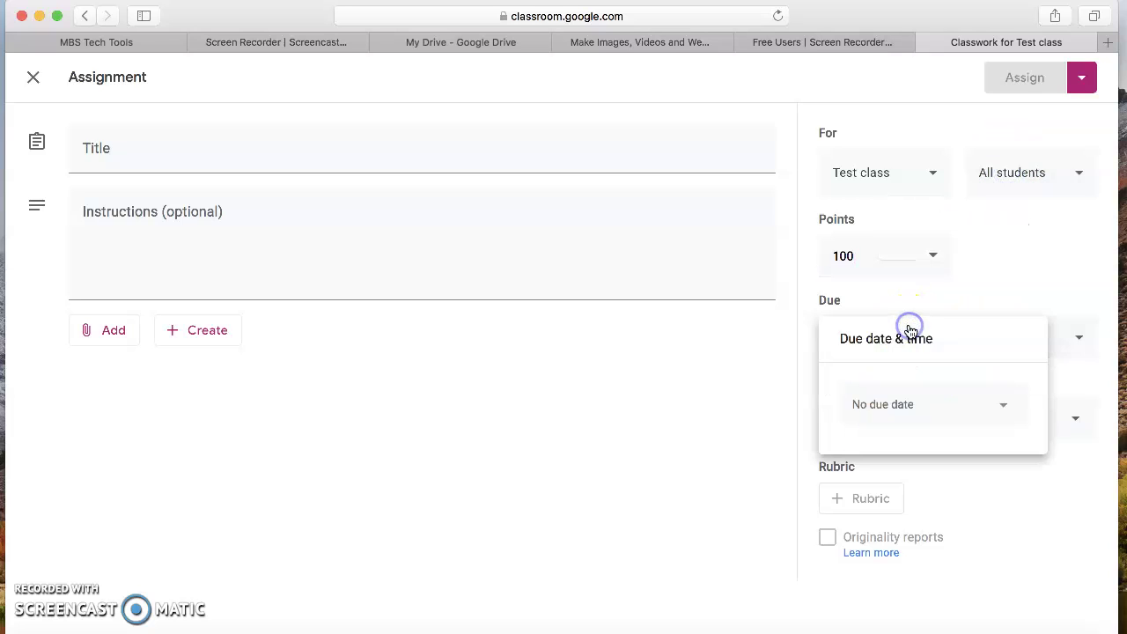
click(732, 443)
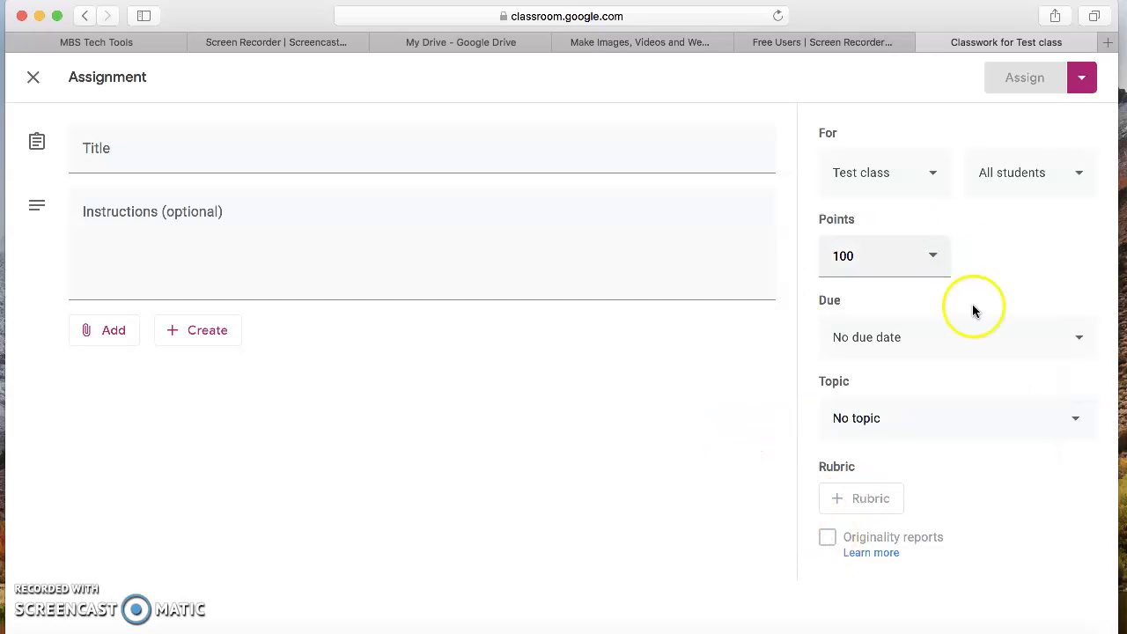
click(1081, 79)
click(868, 105)
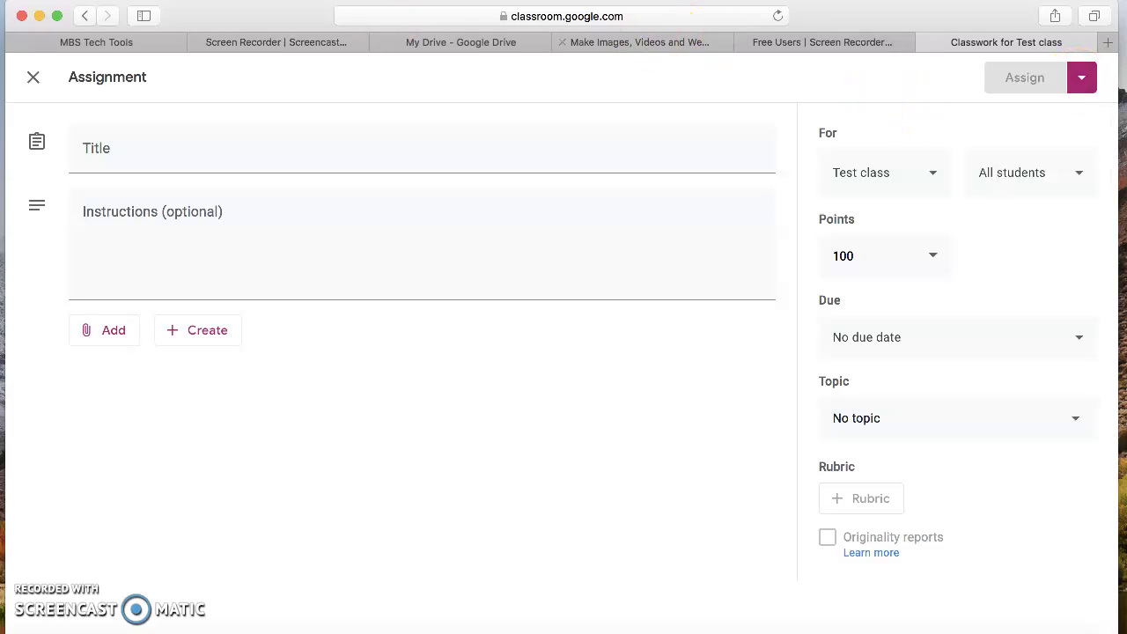
click(19, 82)
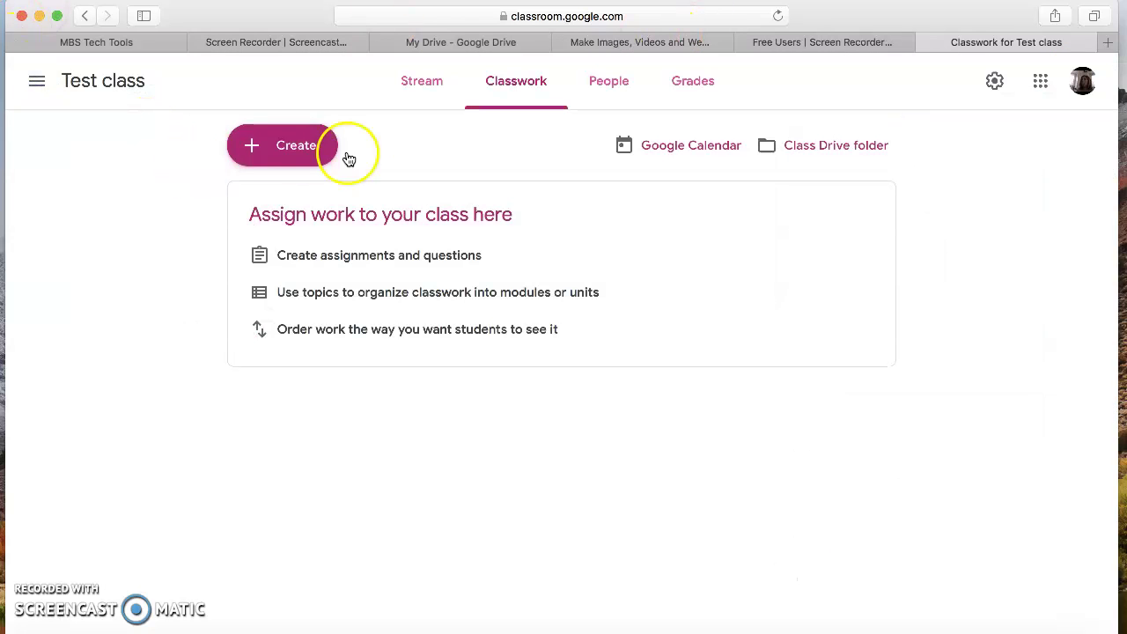